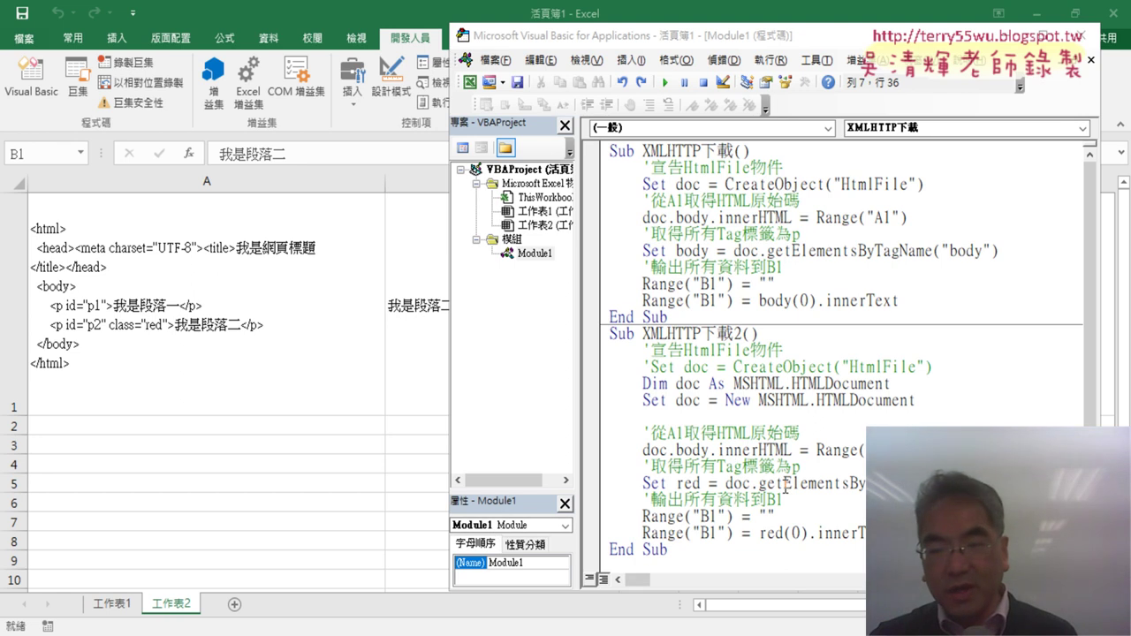
# - Cut XMLHTTP下載2's Set red line back to "Set red = doc." to show the document's member suggestions
pyautogui.click(932, 483)
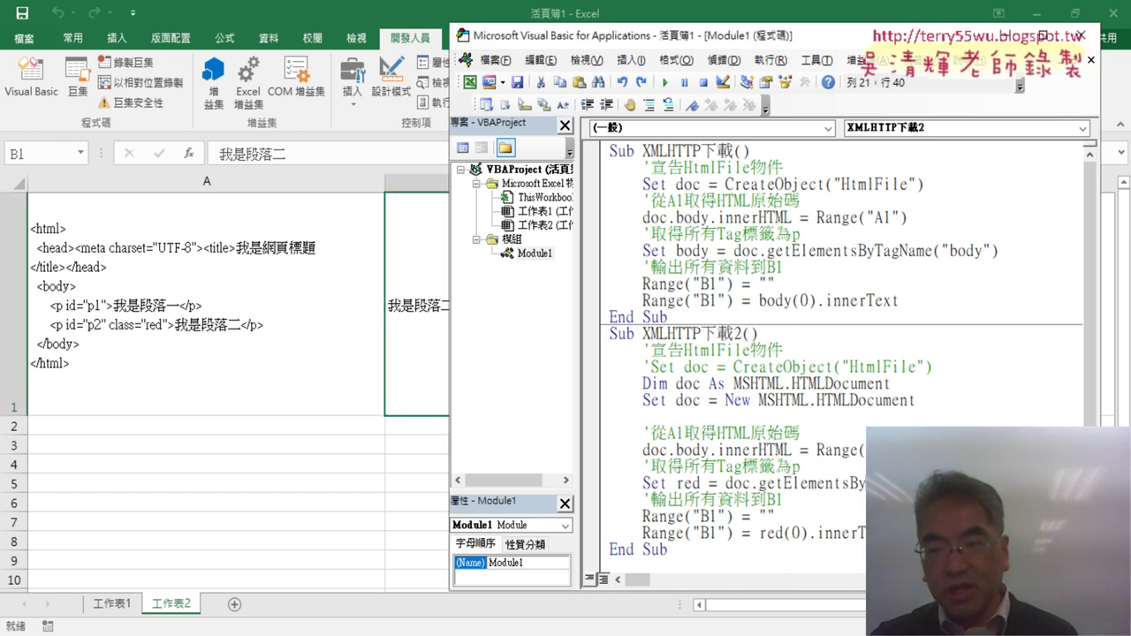
pyautogui.moveTo(874, 250); pyautogui.dragTo(898, 251)
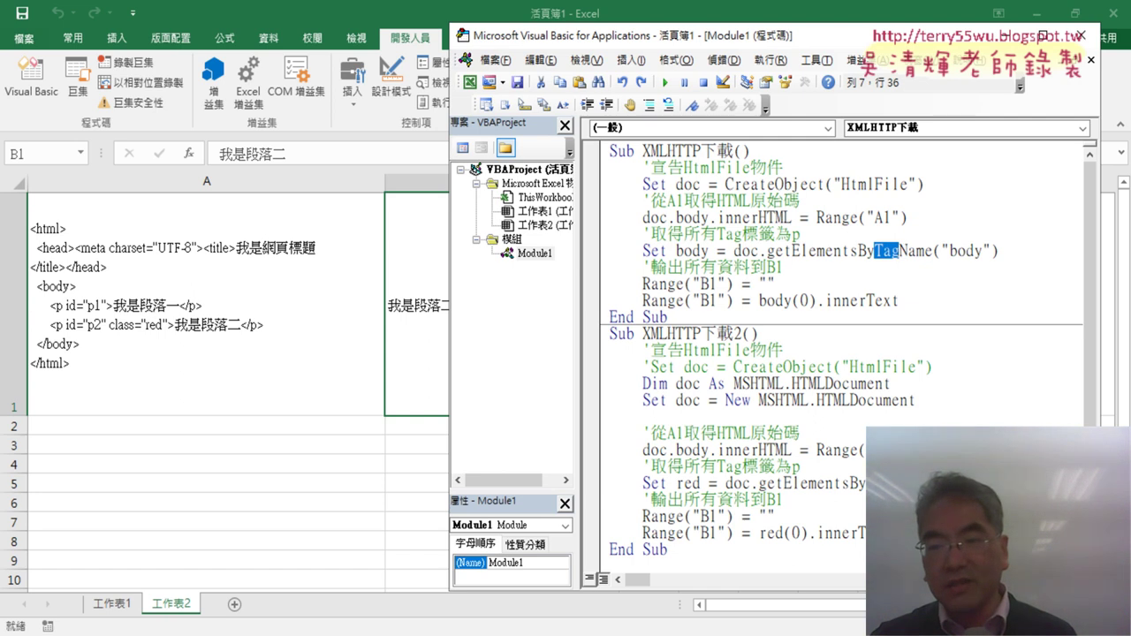
pyautogui.click(908, 484)
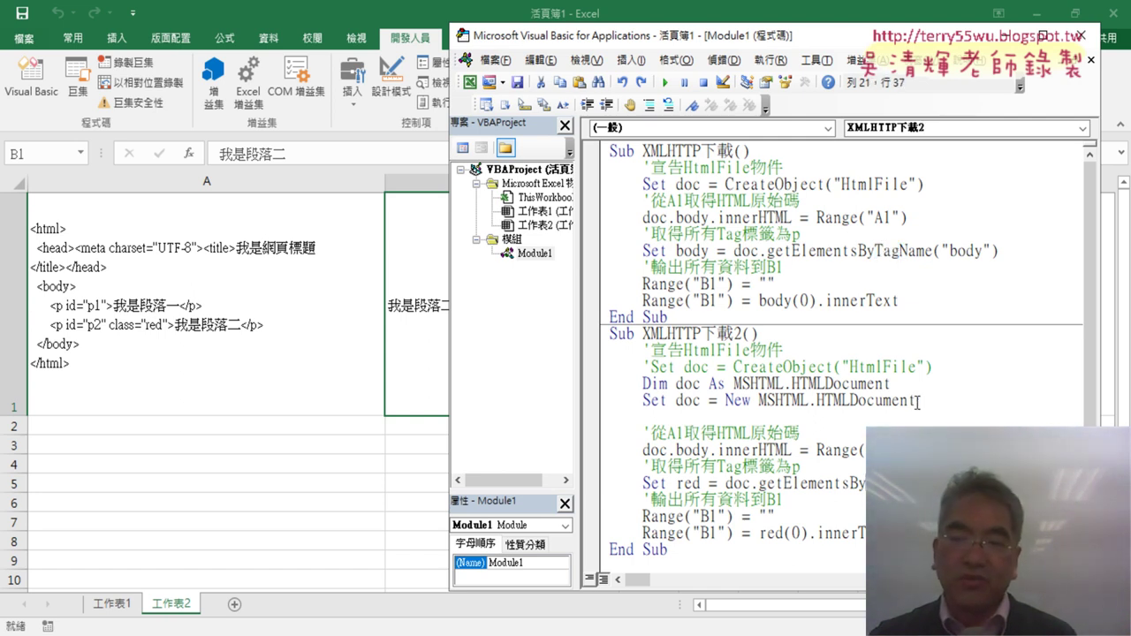
pyautogui.moveTo(917, 402); pyautogui.dragTo(595, 390)
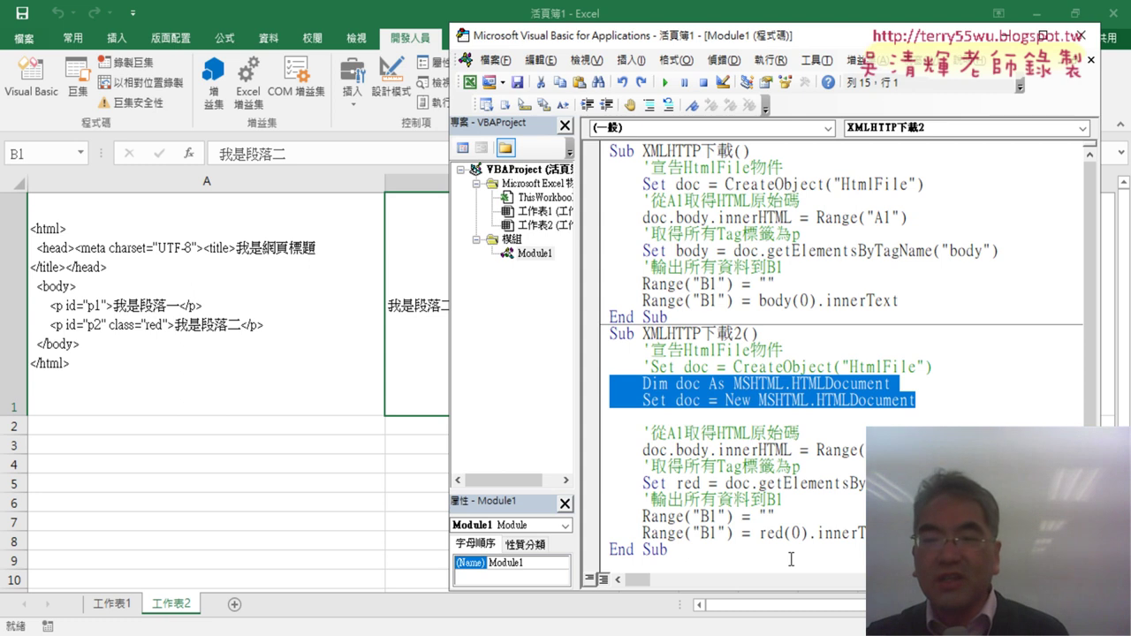
pyautogui.moveTo(751, 482); pyautogui.dragTo(999, 483)
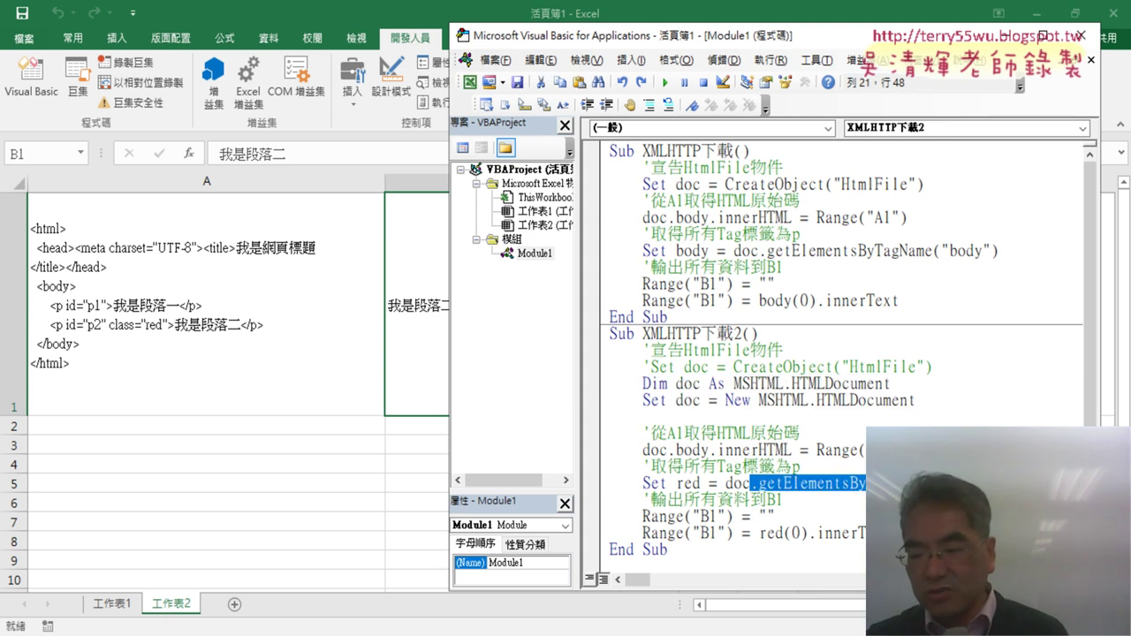
pyautogui.write('.')
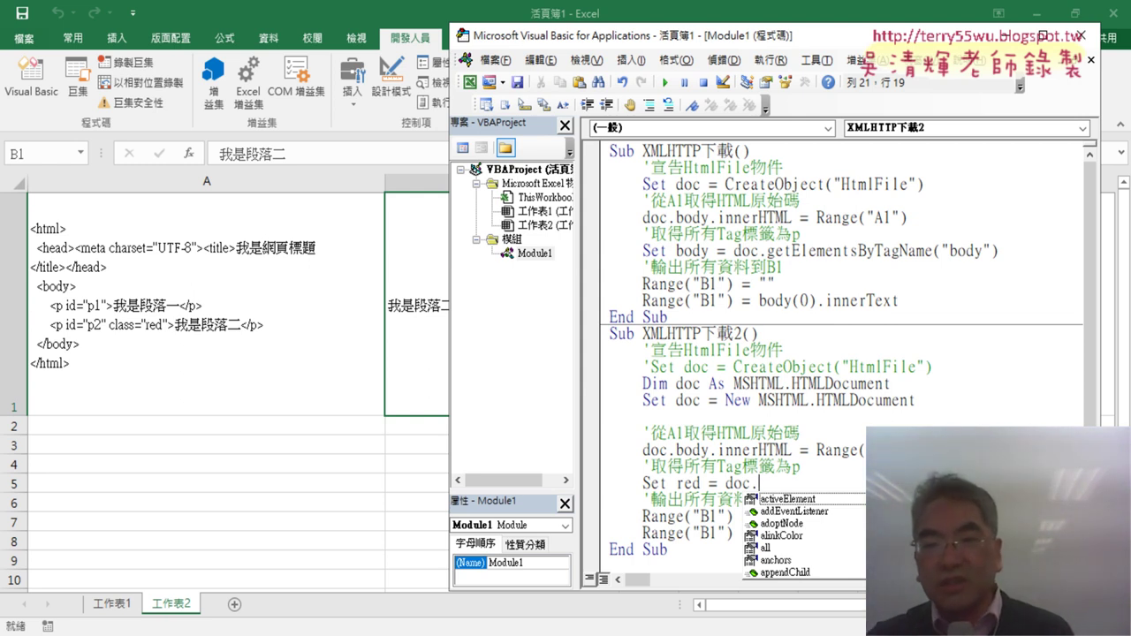
# - Delete getElementsByTagName("body") from the first macro's Set body line, dismissing the compile errors
pyautogui.click(769, 256)
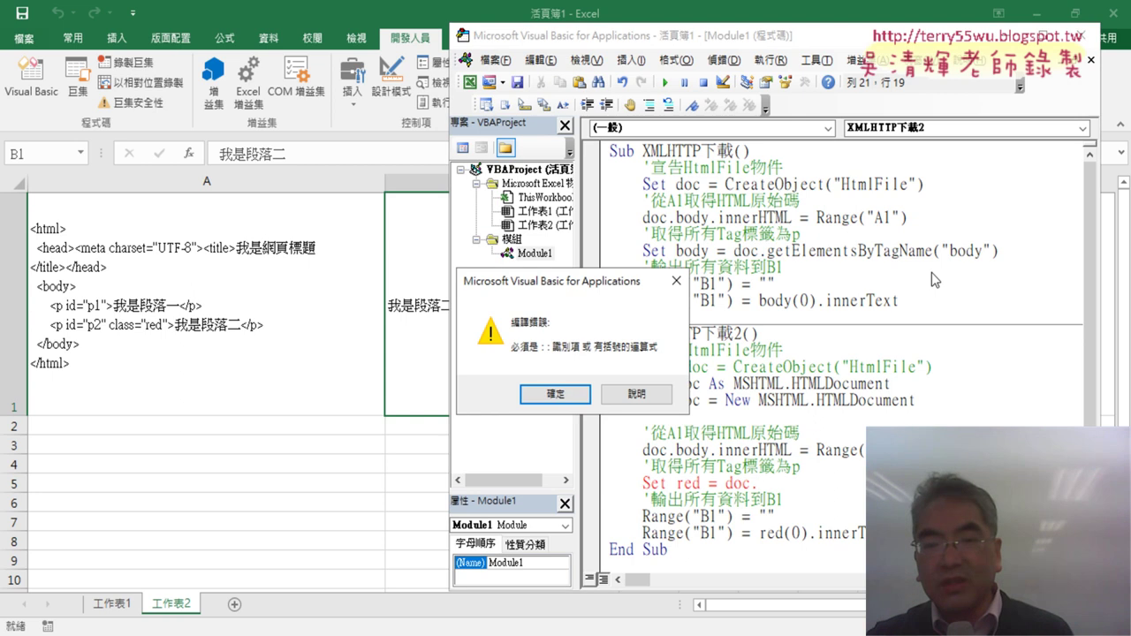
pyautogui.press('Return')
pyautogui.moveTo(760, 253); pyautogui.dragTo(986, 256)
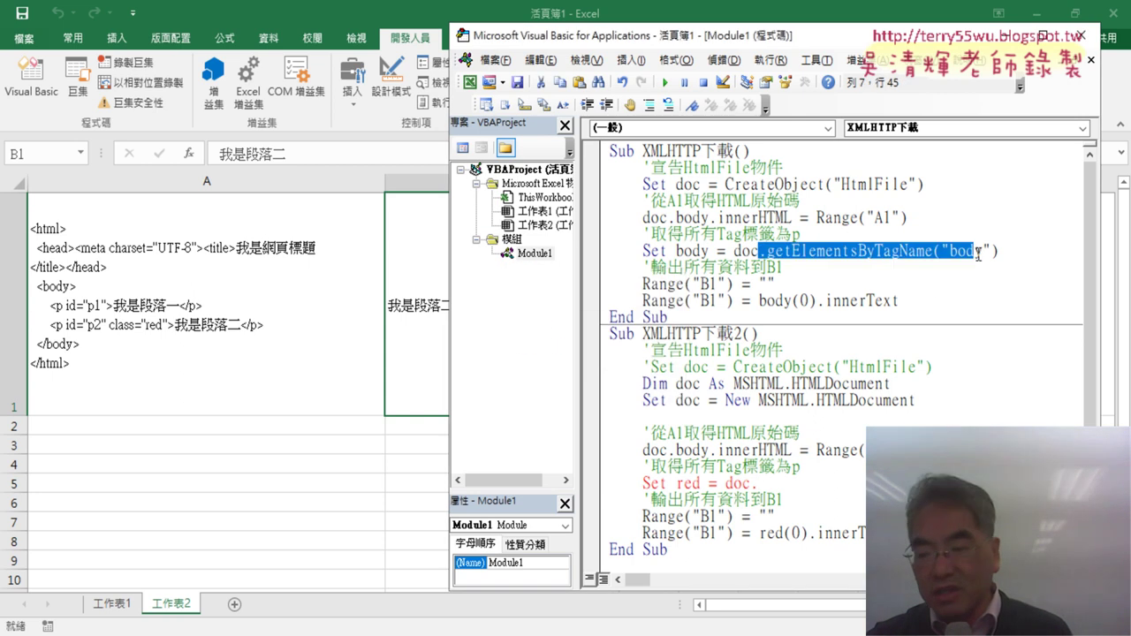
pyautogui.press('Delete')
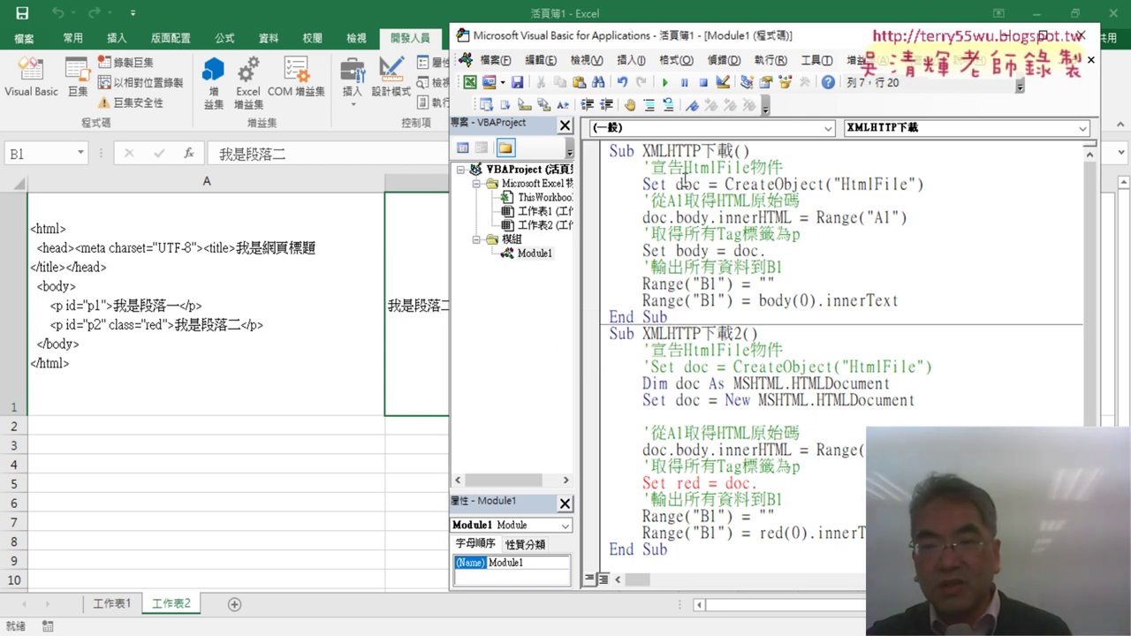
pyautogui.click(930, 187)
pyautogui.press('Return')
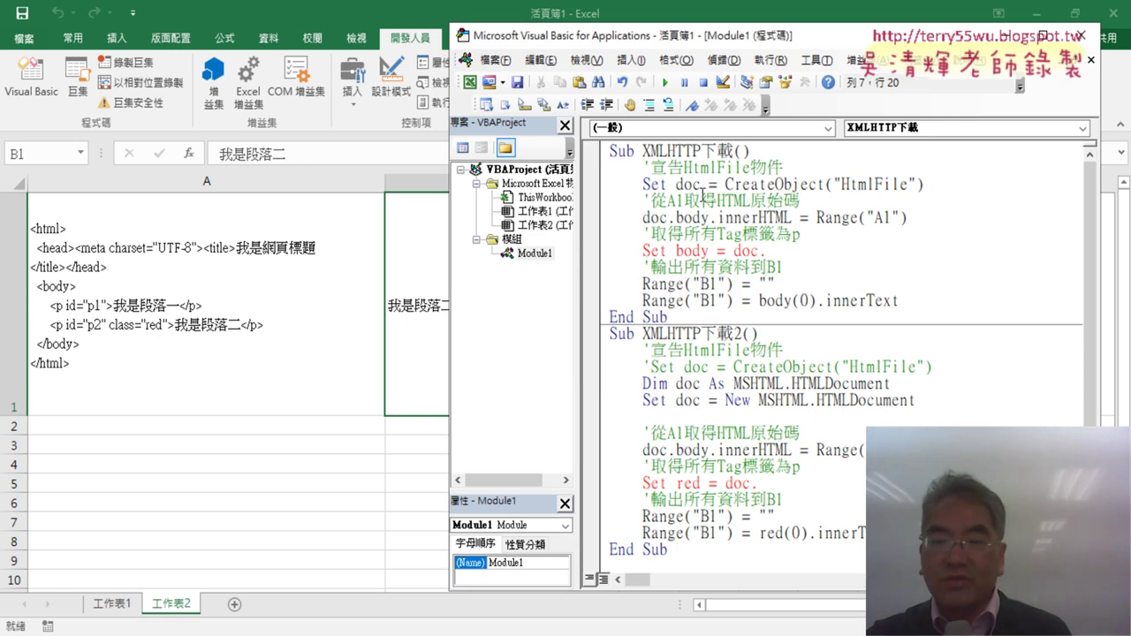
# - Undo the deletions with Ctrl+Z so both getElementsBy calls return
pyautogui.moveTo(760, 483); pyautogui.dragTo(752, 483)
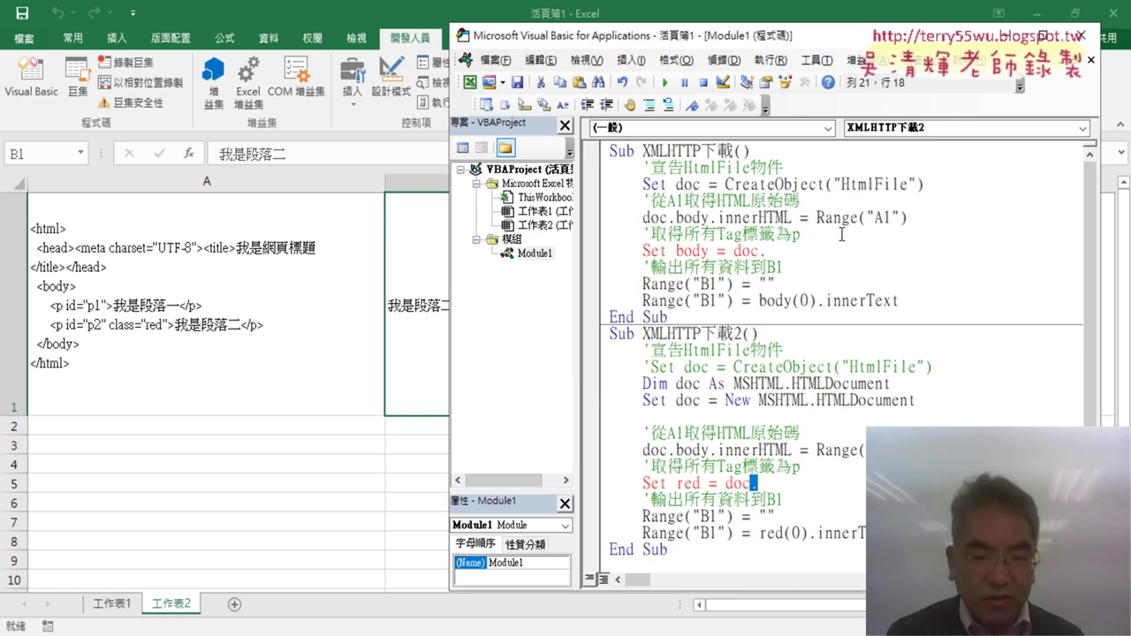
pyautogui.hotkey('ctrl', 'z')
pyautogui.hotkey('ctrl', 'z')
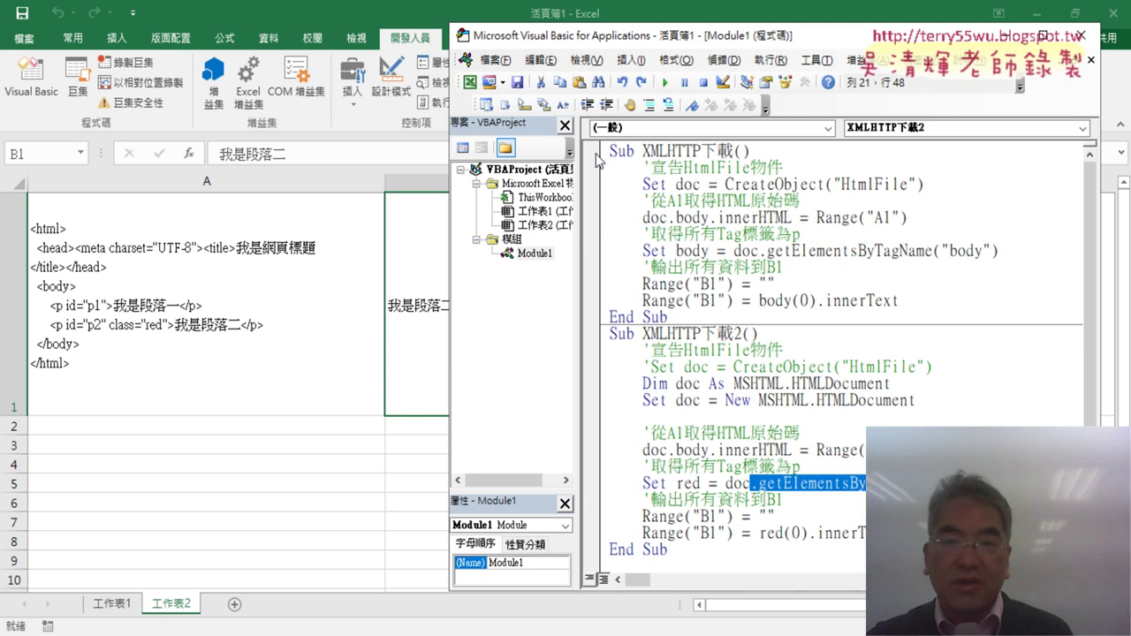
pyautogui.moveTo(671, 43); pyautogui.dragTo(704, 44)
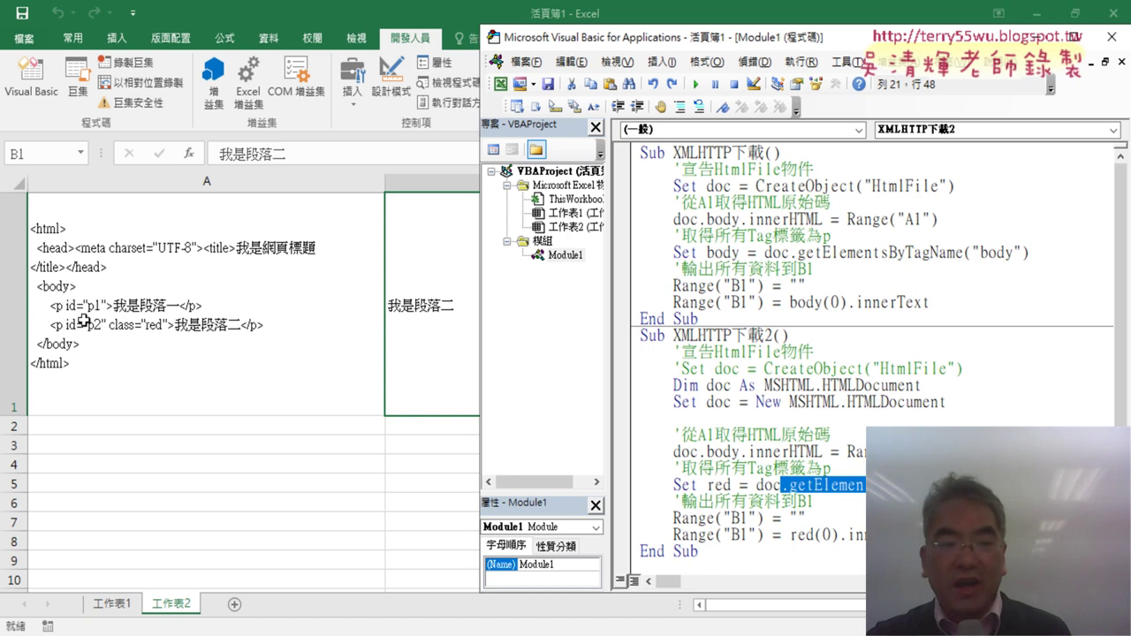
# - Rename the macro XMLHTTP下載2 to XMLHTTP下載_CLASS
pyautogui.scroll(-1, 651, 393)
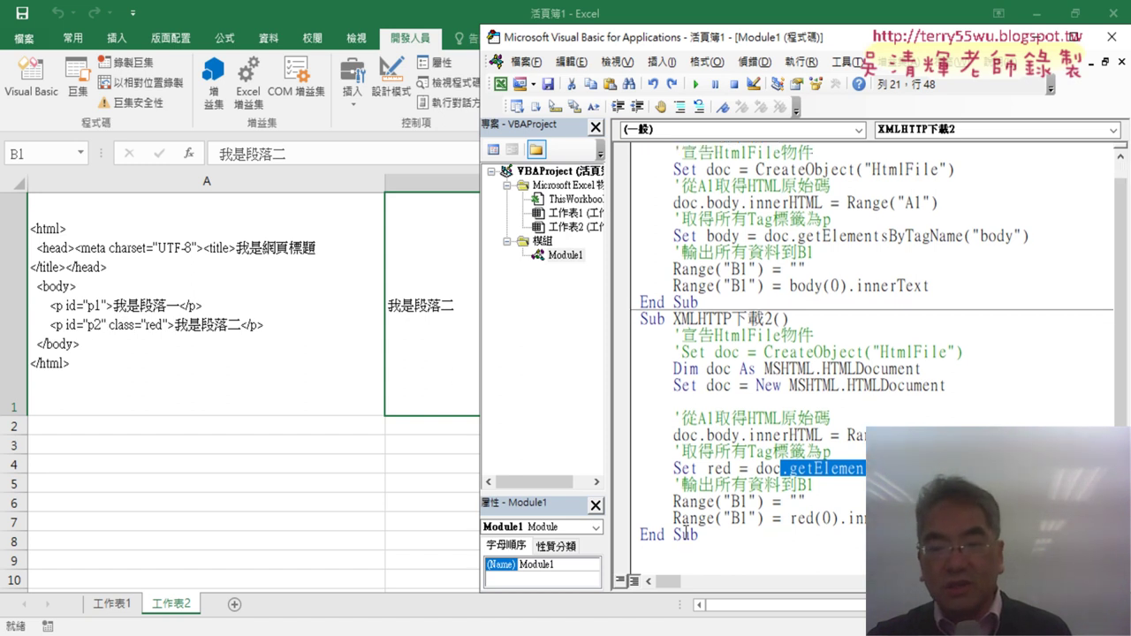
pyautogui.click(769, 318)
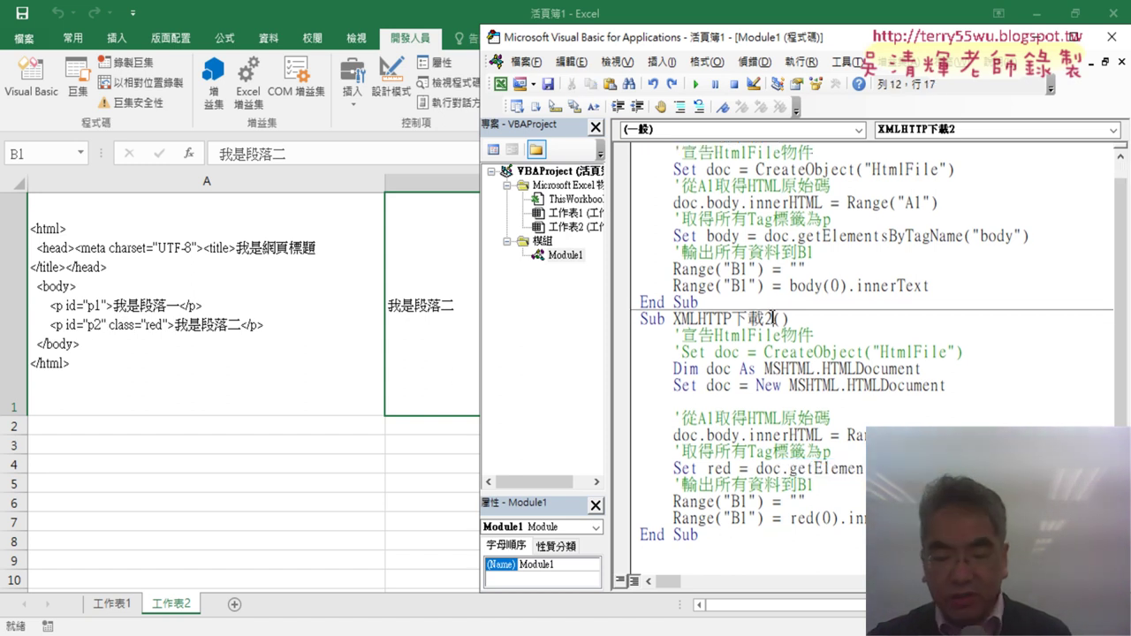
pyautogui.press('BackSpace')
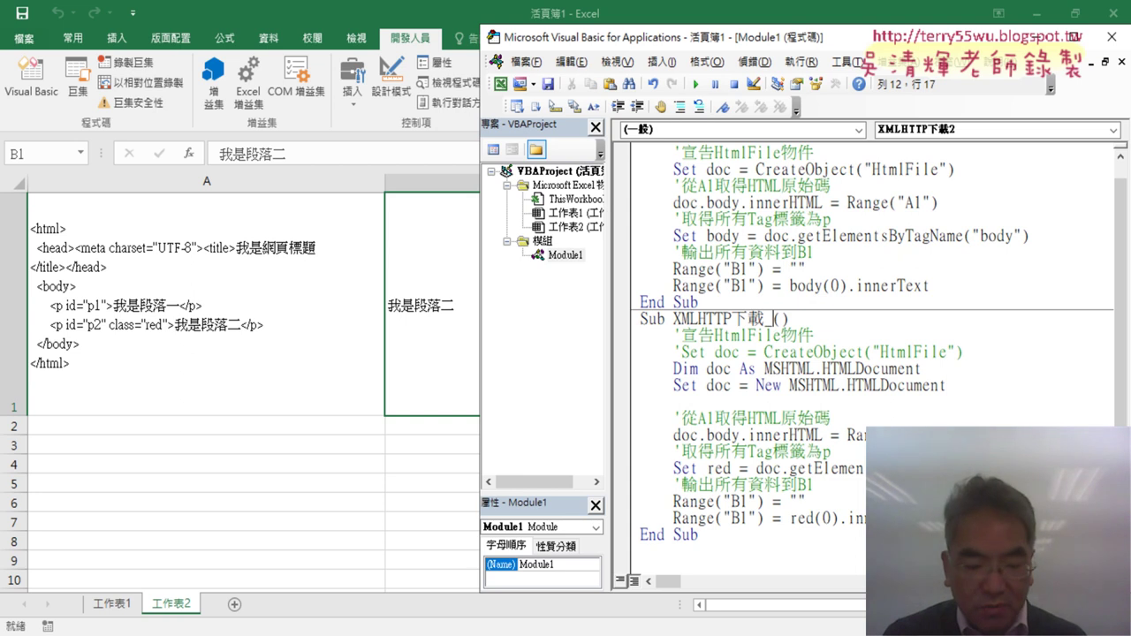
pyautogui.write('CL')
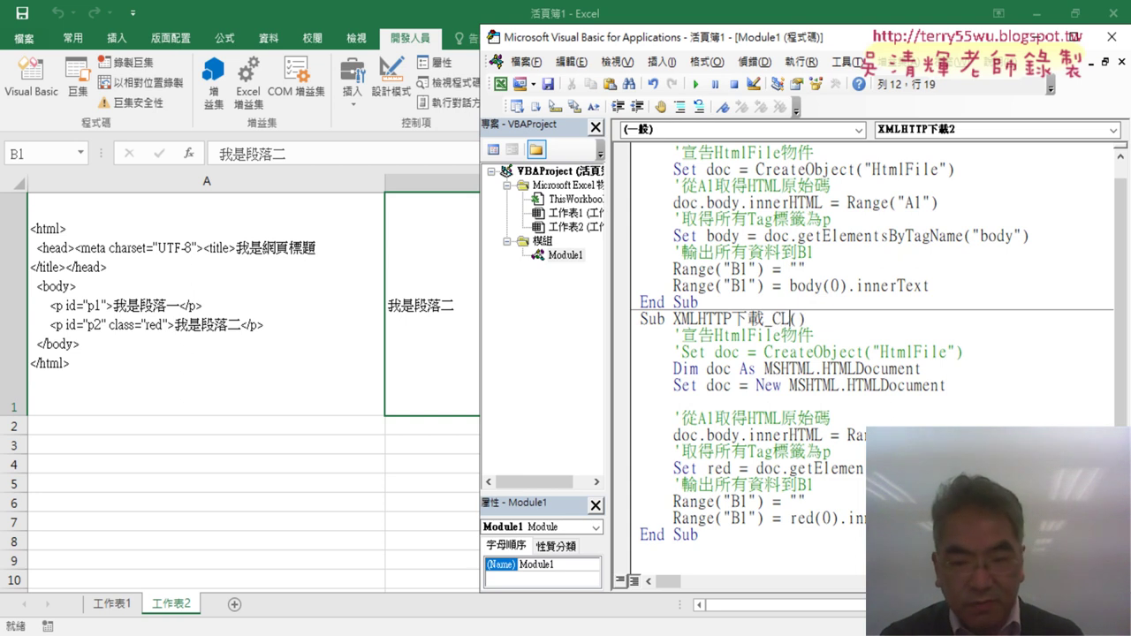
pyautogui.write('ASS')
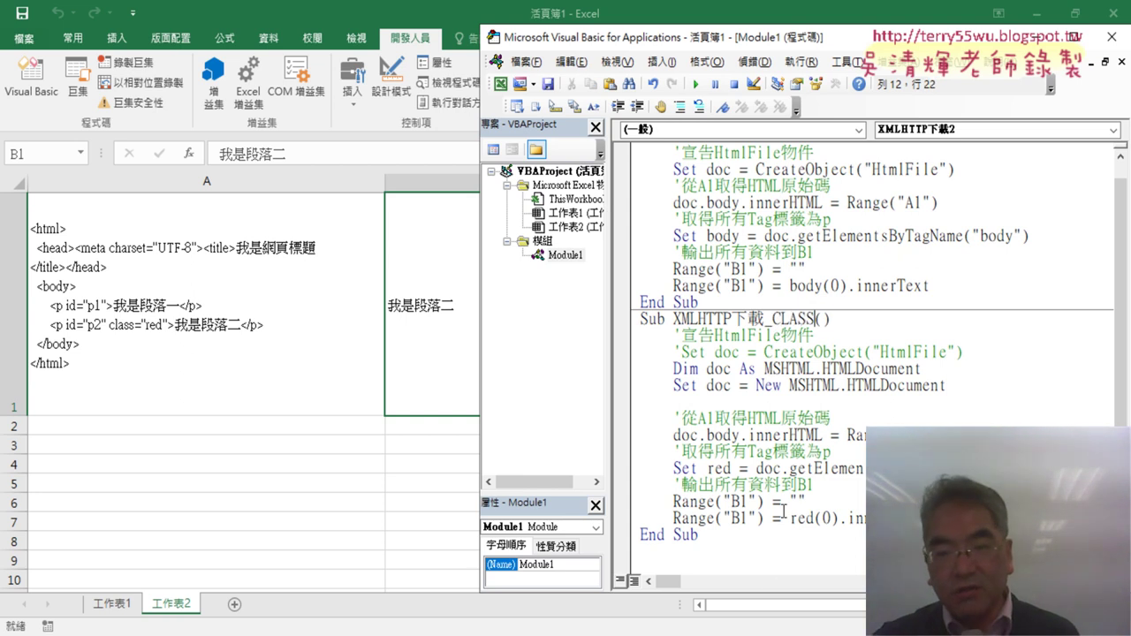
# - Paste a copy of XMLHTTP下載_CLASS below it and rename the copy XMLHTTP下載_ID
pyautogui.click(673, 555)
pyautogui.hotkey('shift', 'Up')
pyautogui.hotkey('shift', 'Up')
pyautogui.hotkey('shift', 'Up')
pyautogui.hotkey('shift', 'Up')
pyautogui.hotkey('shift', 'Up')
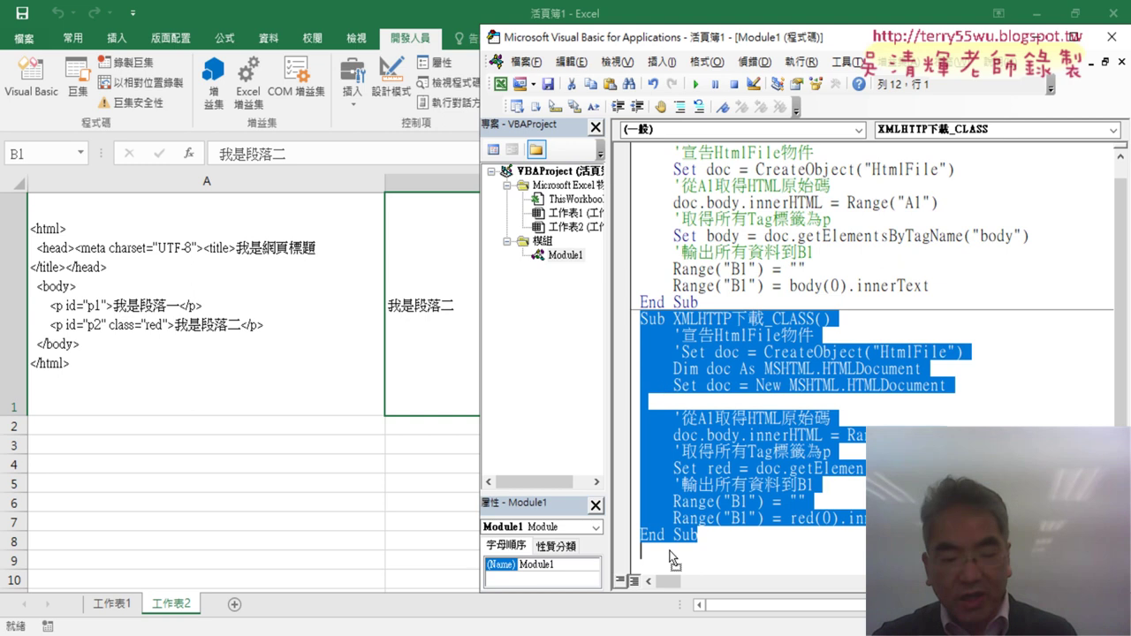
pyautogui.hotkey('ctrl', 'c')
pyautogui.click(661, 557)
pyautogui.hotkey('ctrl', 'v')
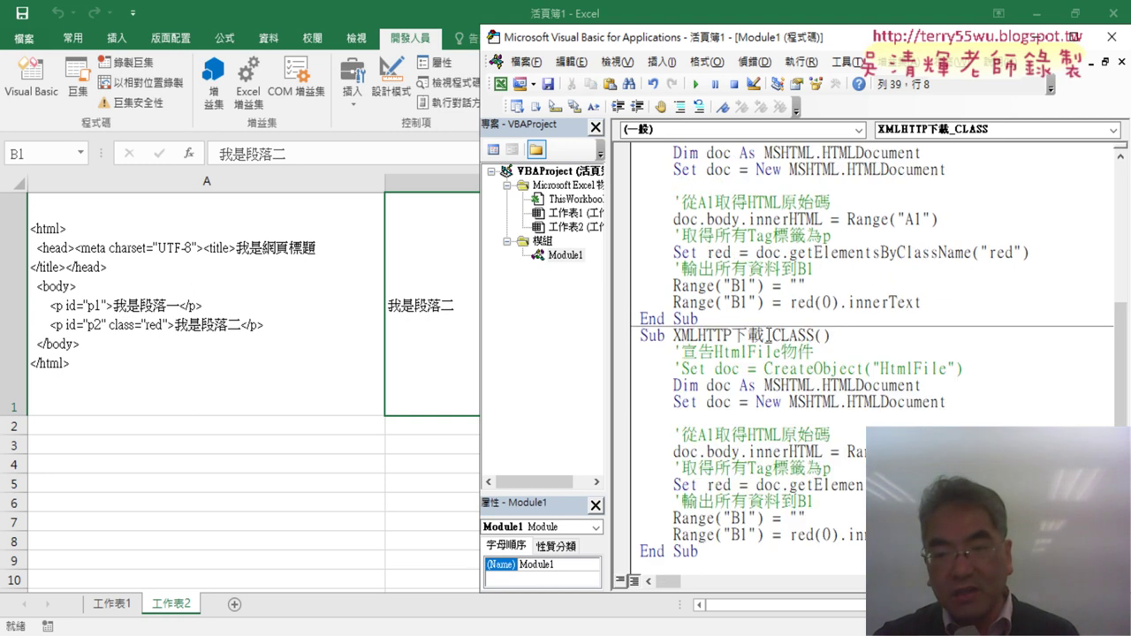
pyautogui.moveTo(771, 337); pyautogui.dragTo(821, 336)
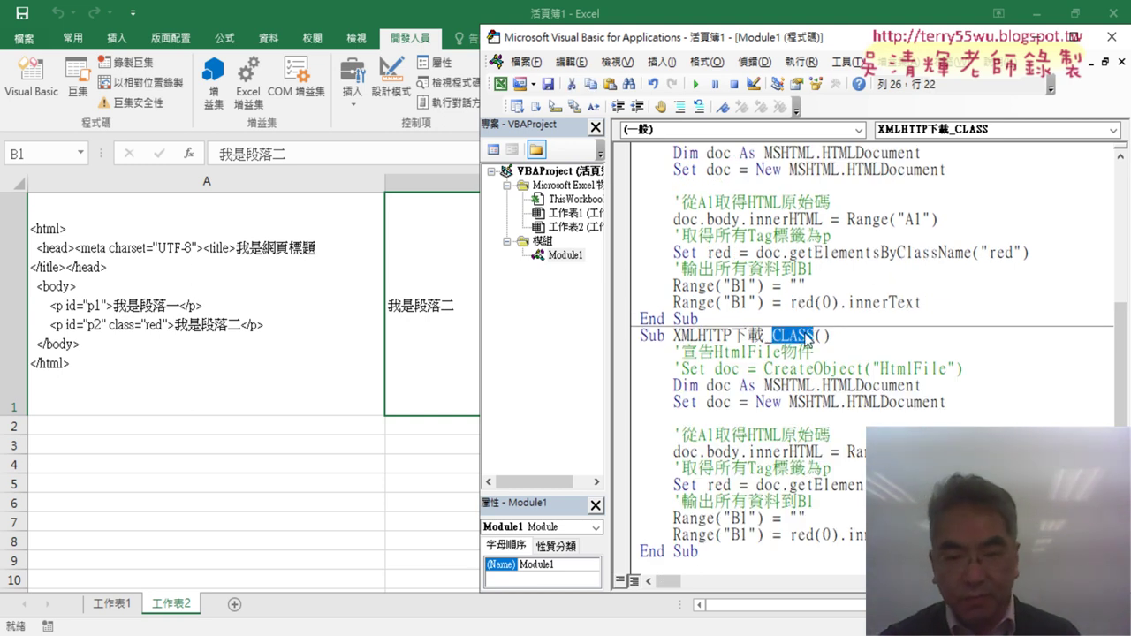
pyautogui.write('ID')
pyautogui.press('Down')
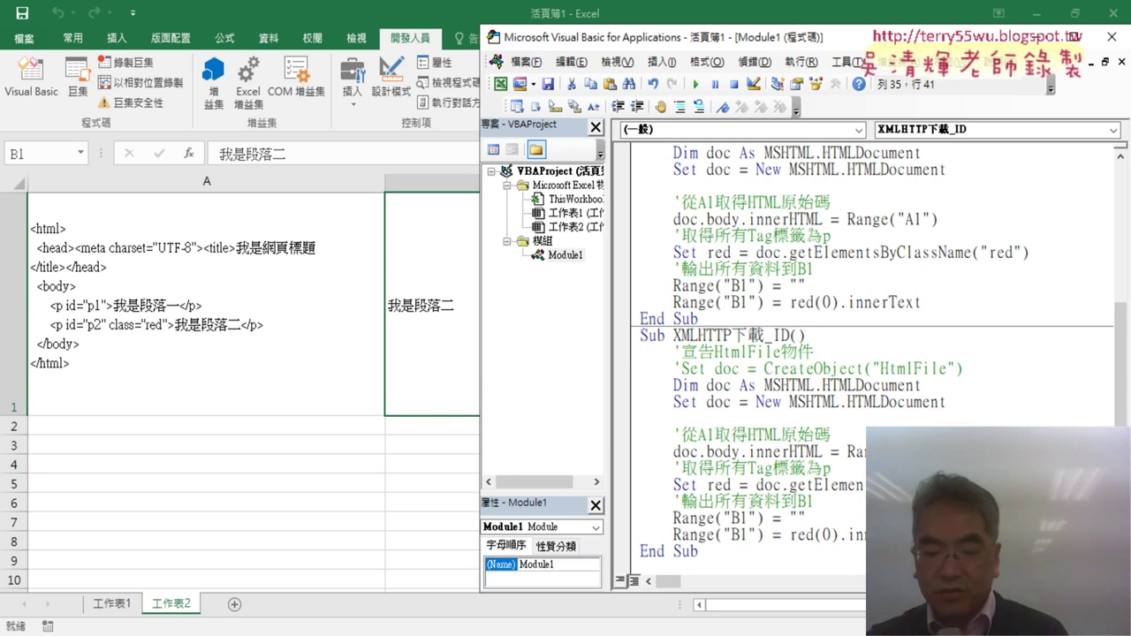
pyautogui.press('Left')
pyautogui.press('Left')
pyautogui.press('Left')
pyautogui.press('Left')
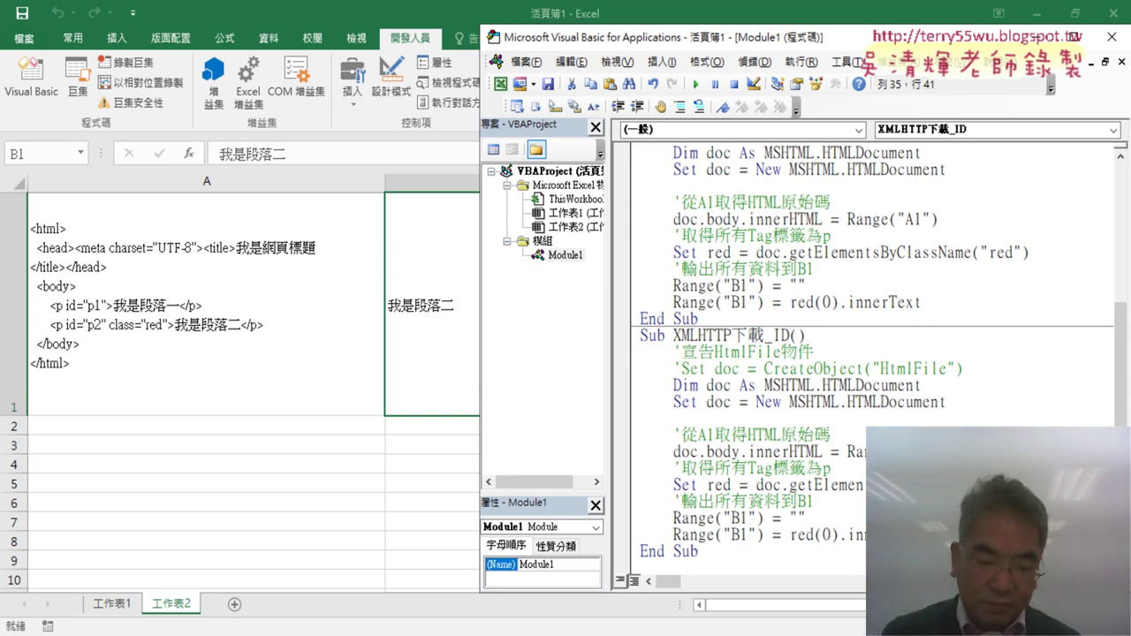
pyautogui.press('Right')
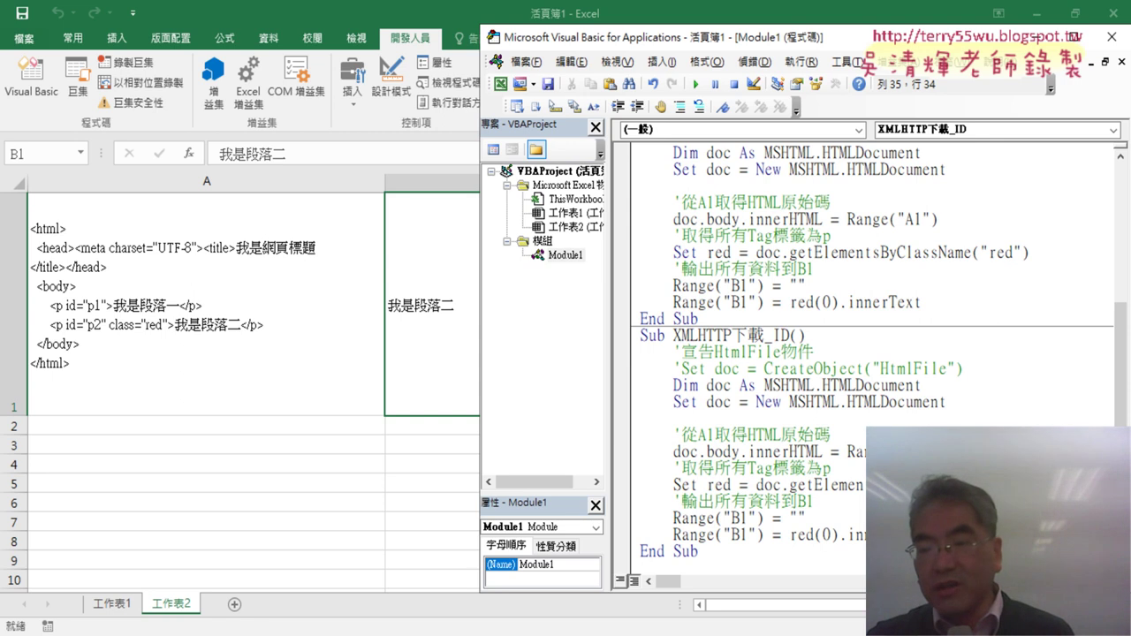
pyautogui.hotkey('shift', 'Left')
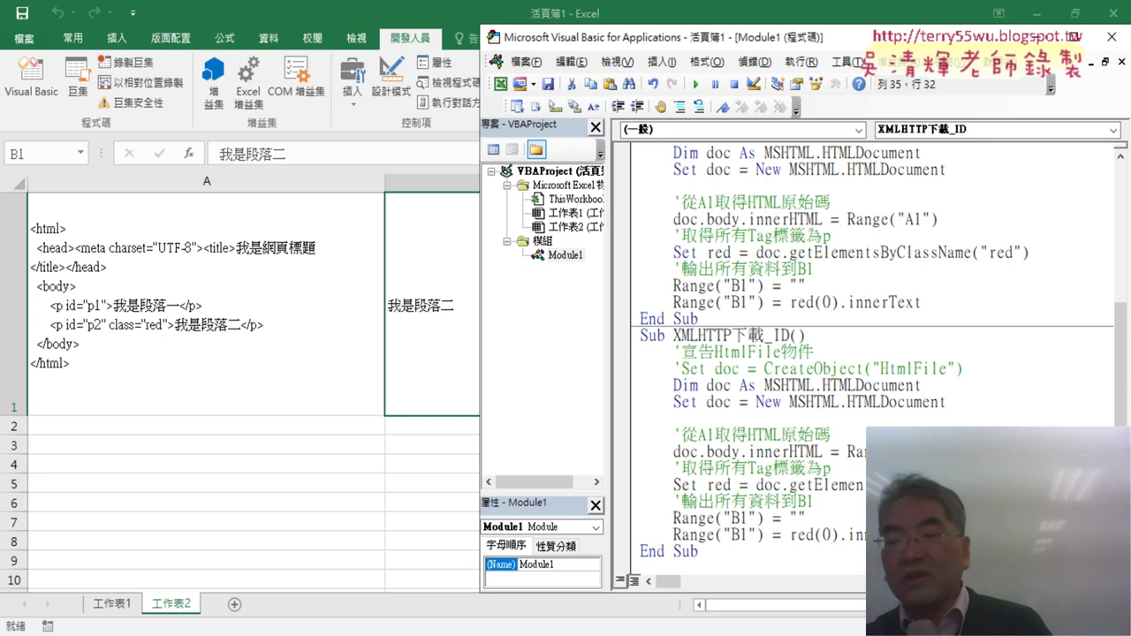
pyautogui.click(872, 485)
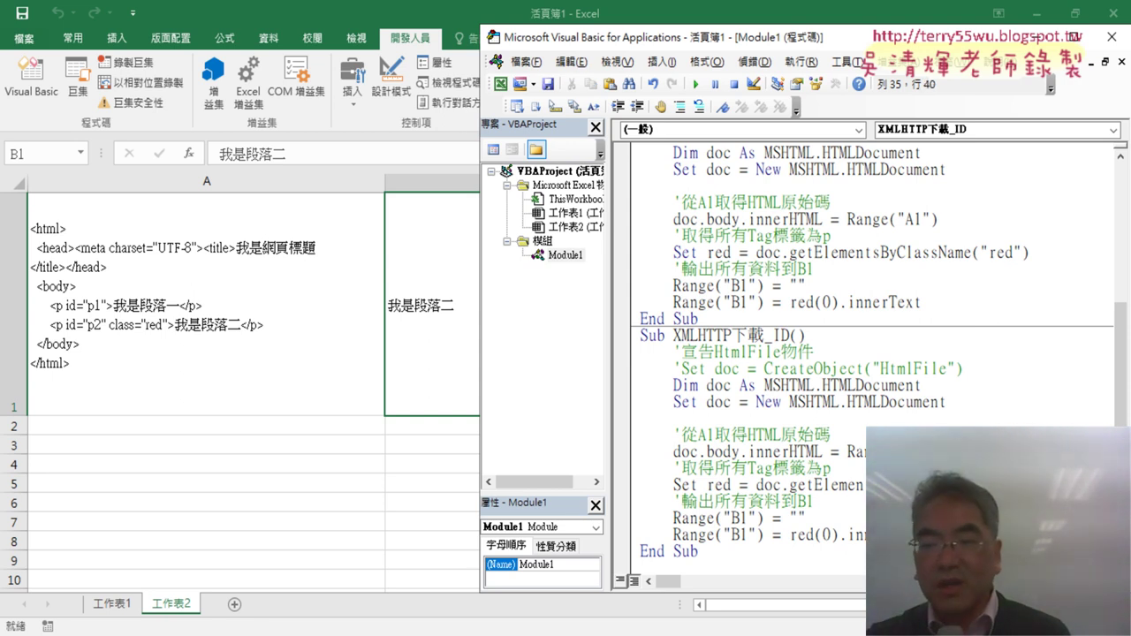
# - Replace getElementsByClassName on the Set red line with getElementById from the IntelliSense list
pyautogui.moveTo(947, 485); pyautogui.dragTo(781, 485)
pyautogui.write('g')
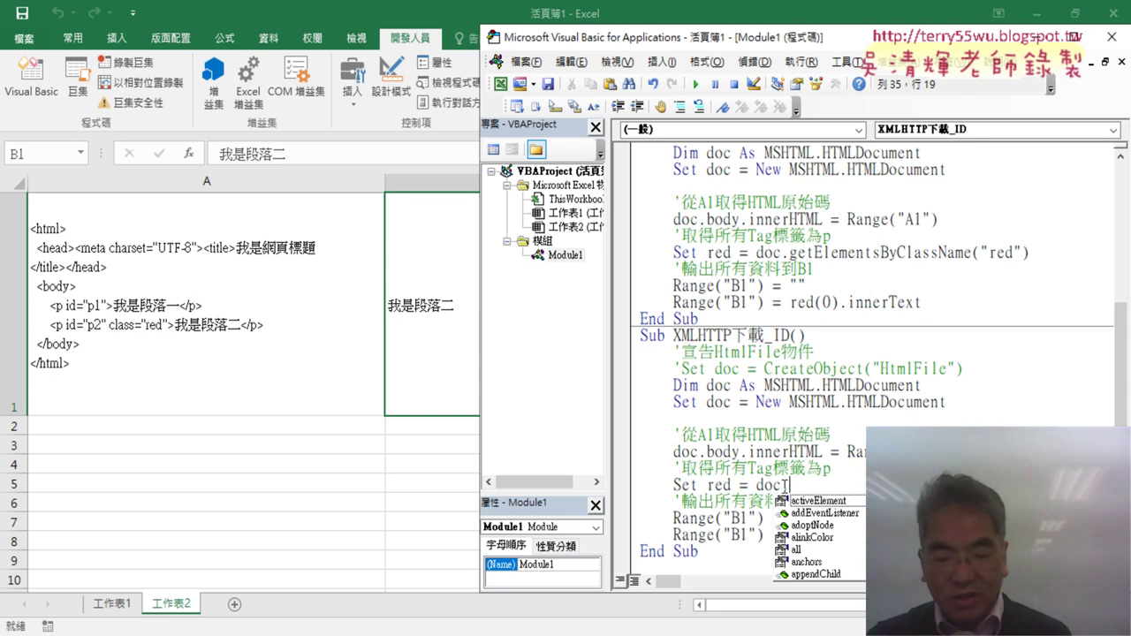
pyautogui.write('et')
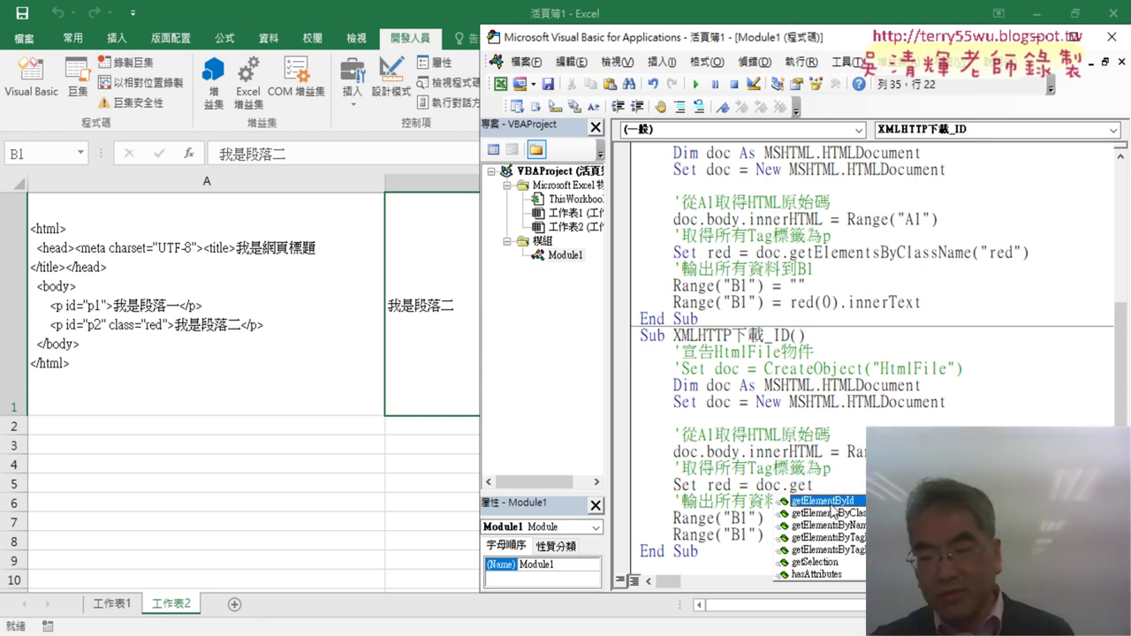
pyautogui.doubleClick(832, 504)
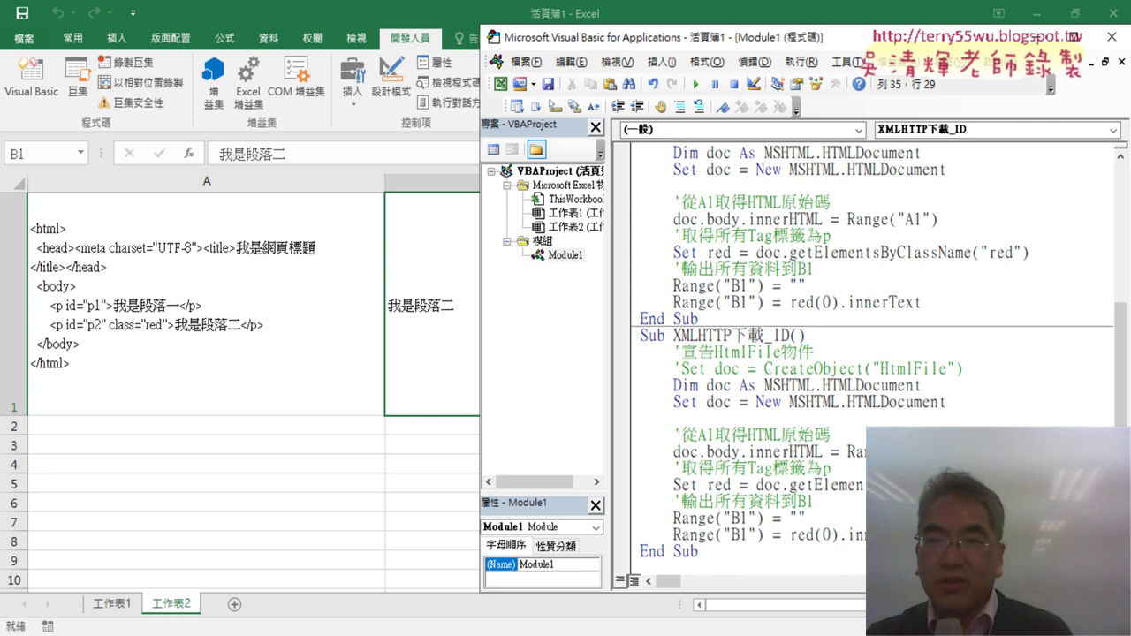
pyautogui.click(847, 64)
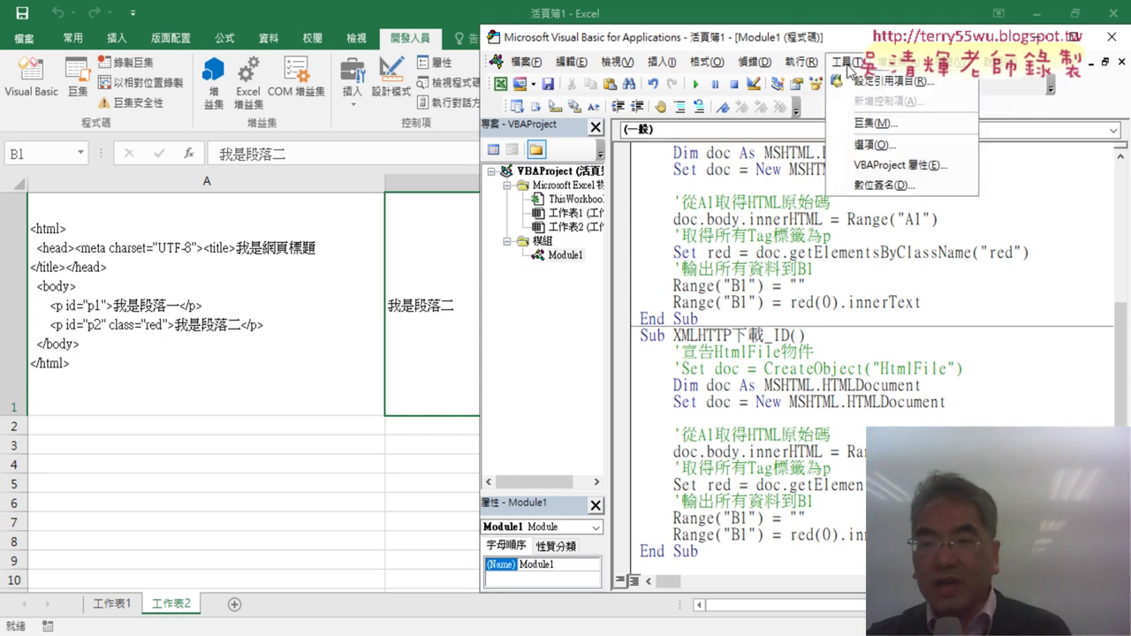
pyautogui.click(945, 402)
pyautogui.moveTo(945, 402); pyautogui.dragTo(846, 402)
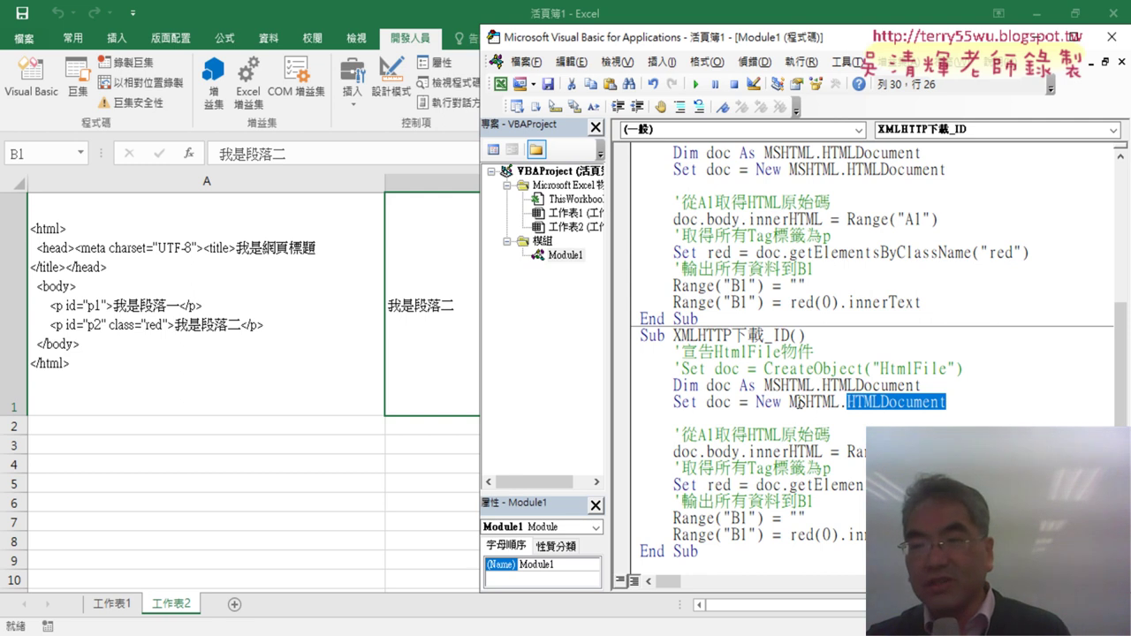
pyautogui.click(846, 61)
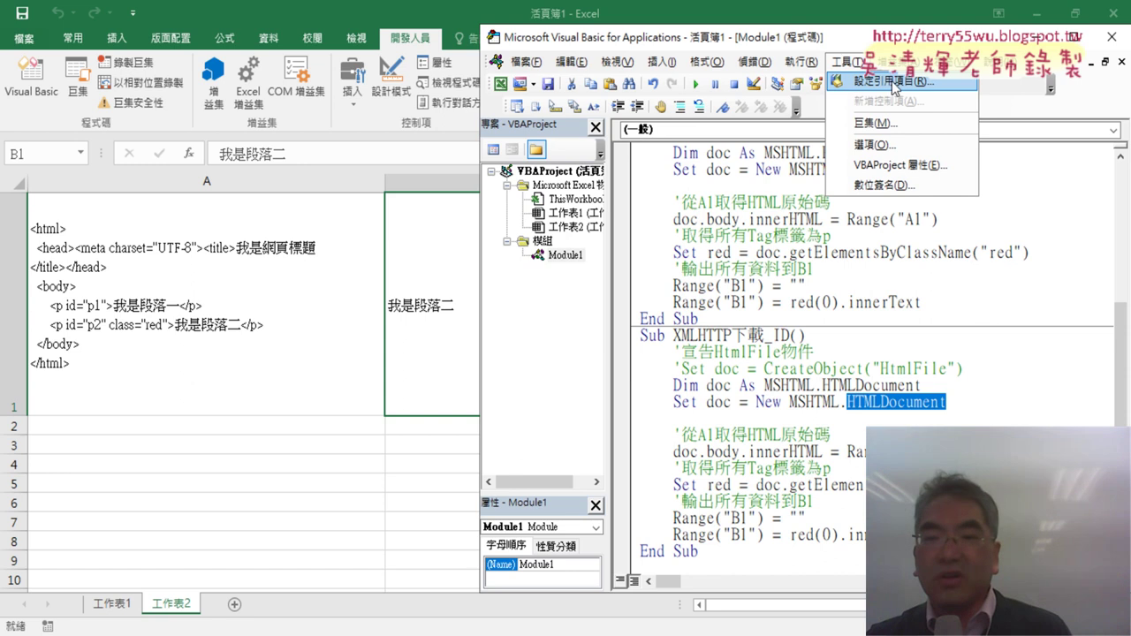
pyautogui.click(894, 81)
pyautogui.moveTo(639, 129); pyautogui.dragTo(466, 108)
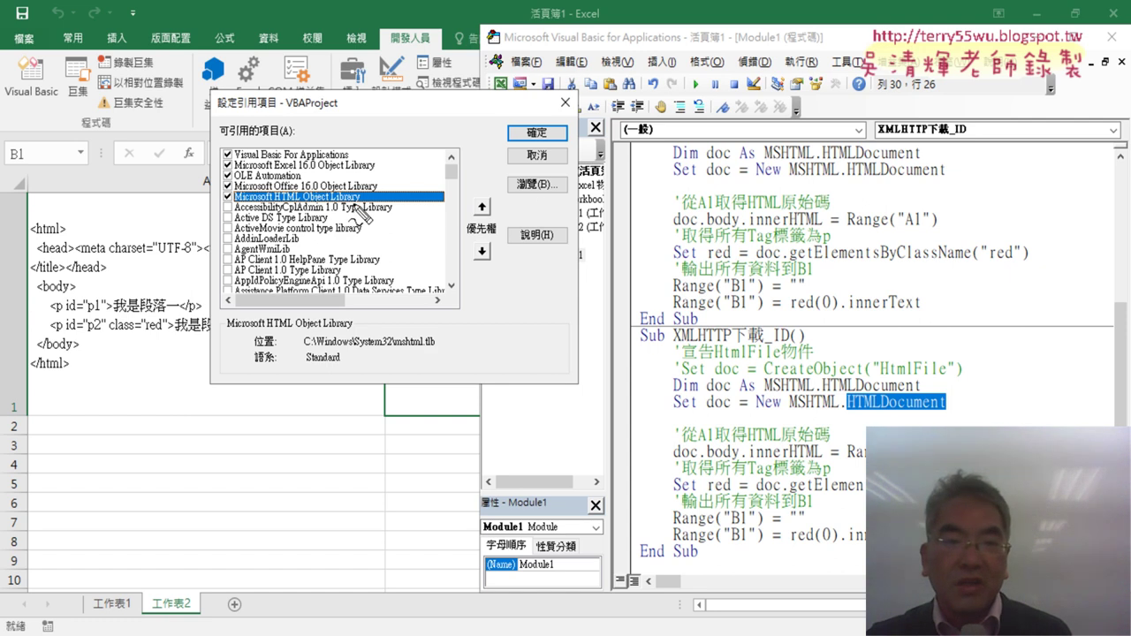
pyautogui.moveTo(357, 203)
pyautogui.mouseDown()
pyautogui.moveTo(216, 210)
pyautogui.moveTo(370, 200)
pyautogui.mouseUp()
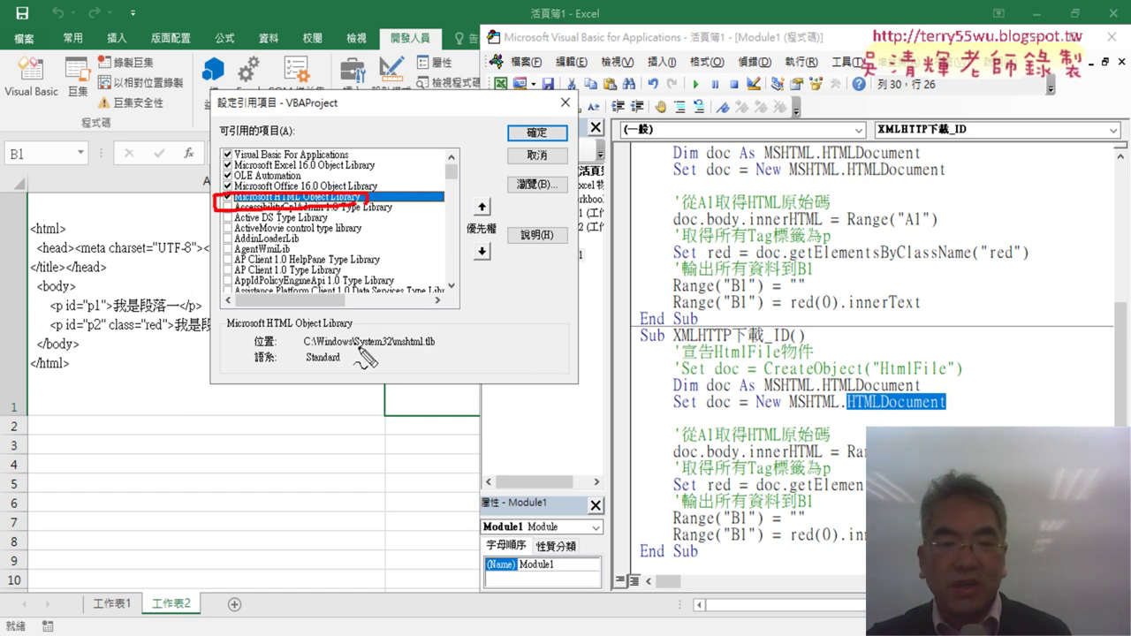
pyautogui.moveTo(304, 348); pyautogui.dragTo(433, 348)
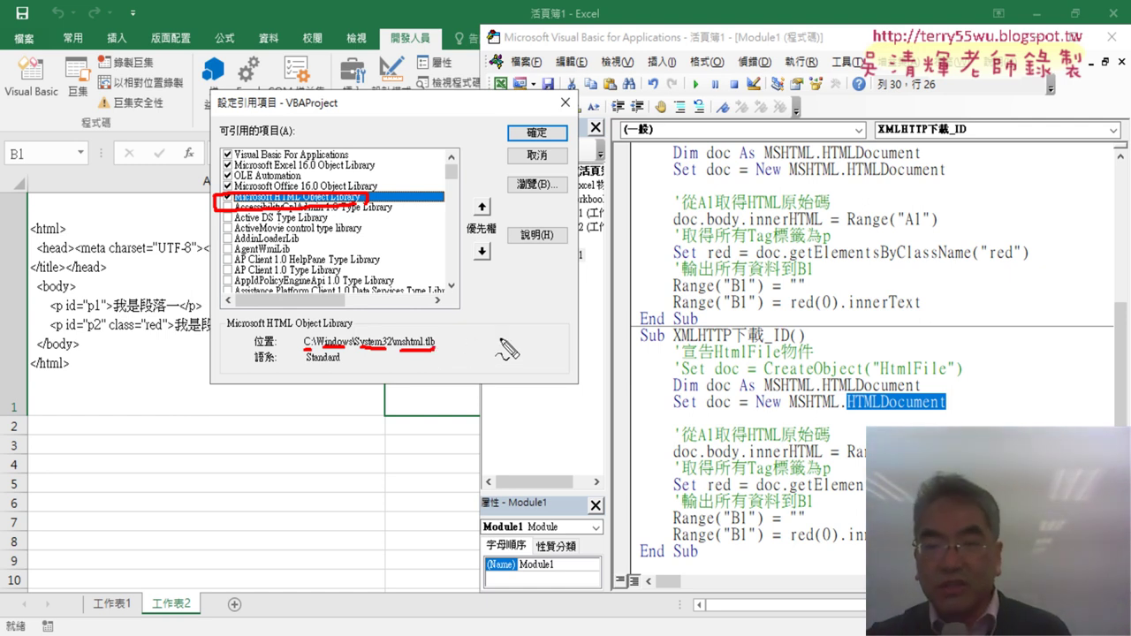
pyautogui.moveTo(703, 411); pyautogui.dragTo(706, 412)
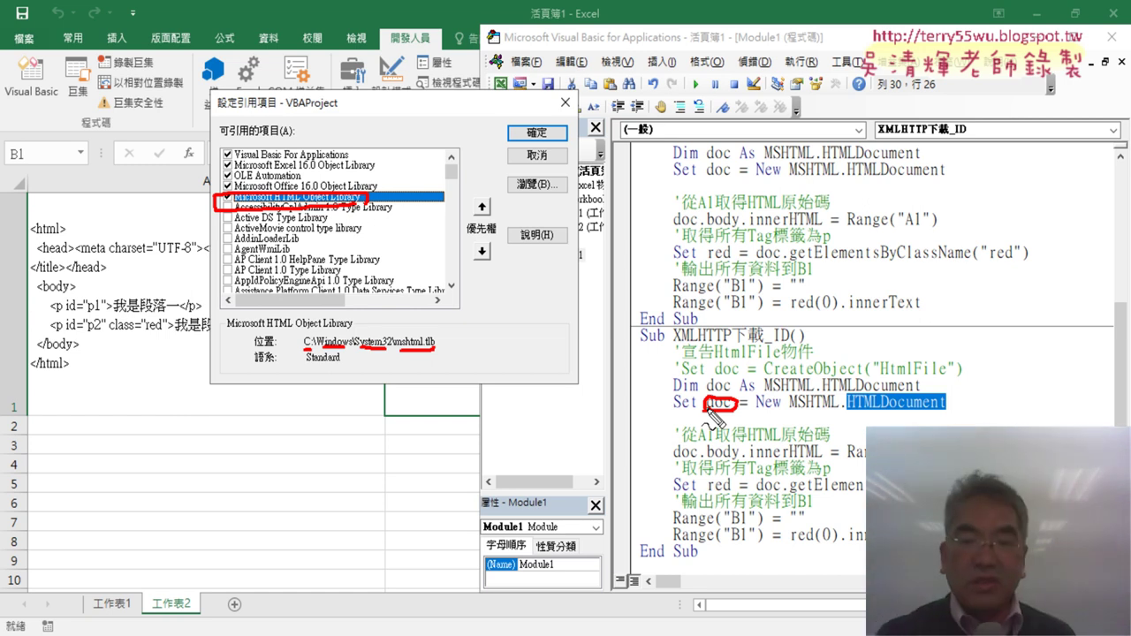
pyautogui.press('Escape')
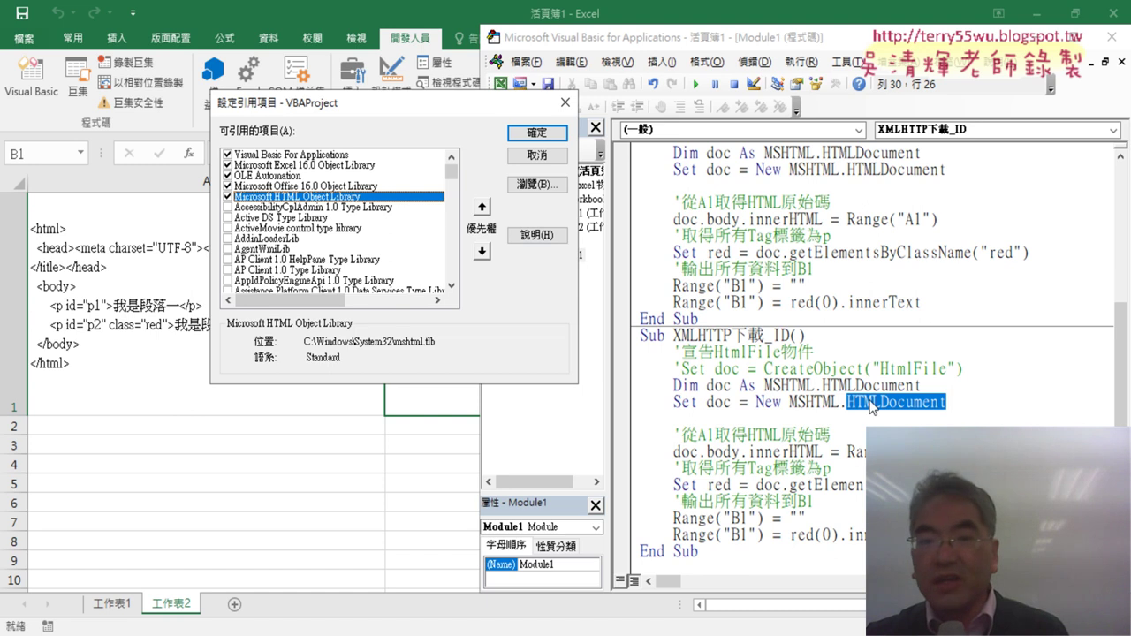
pyautogui.click(540, 155)
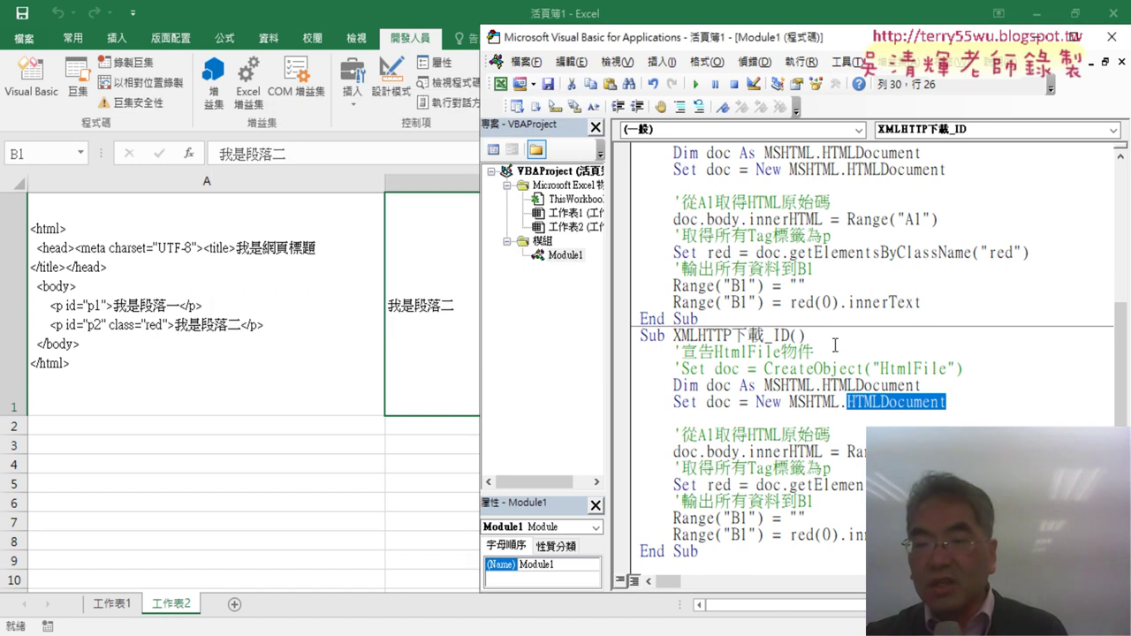
pyautogui.doubleClick(717, 403)
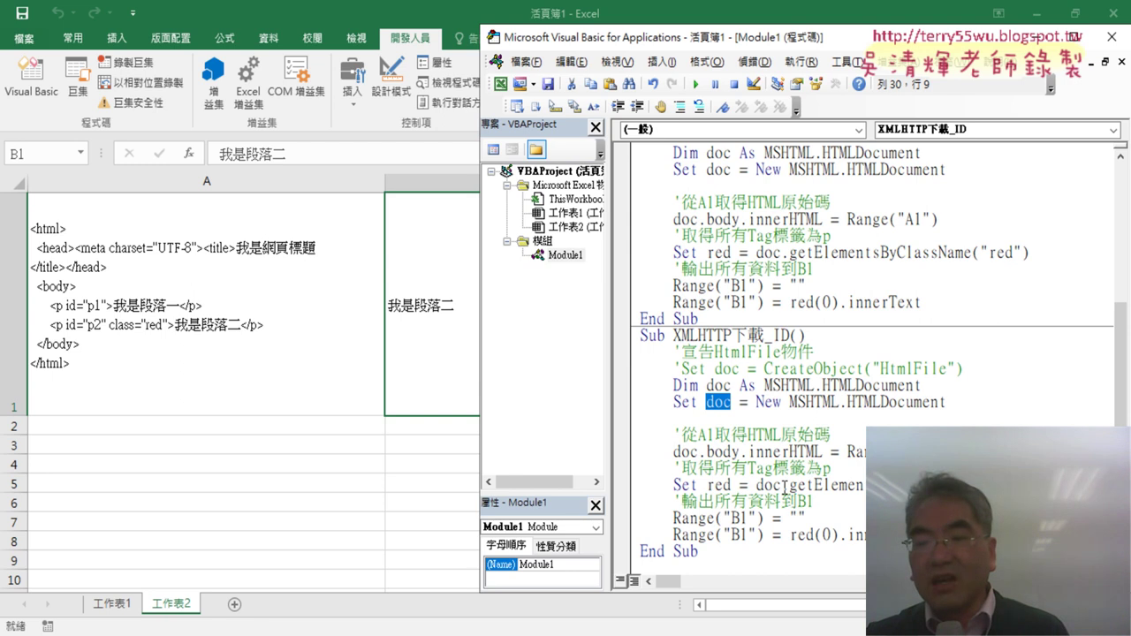
pyautogui.moveTo(781, 485); pyautogui.dragTo(895, 485)
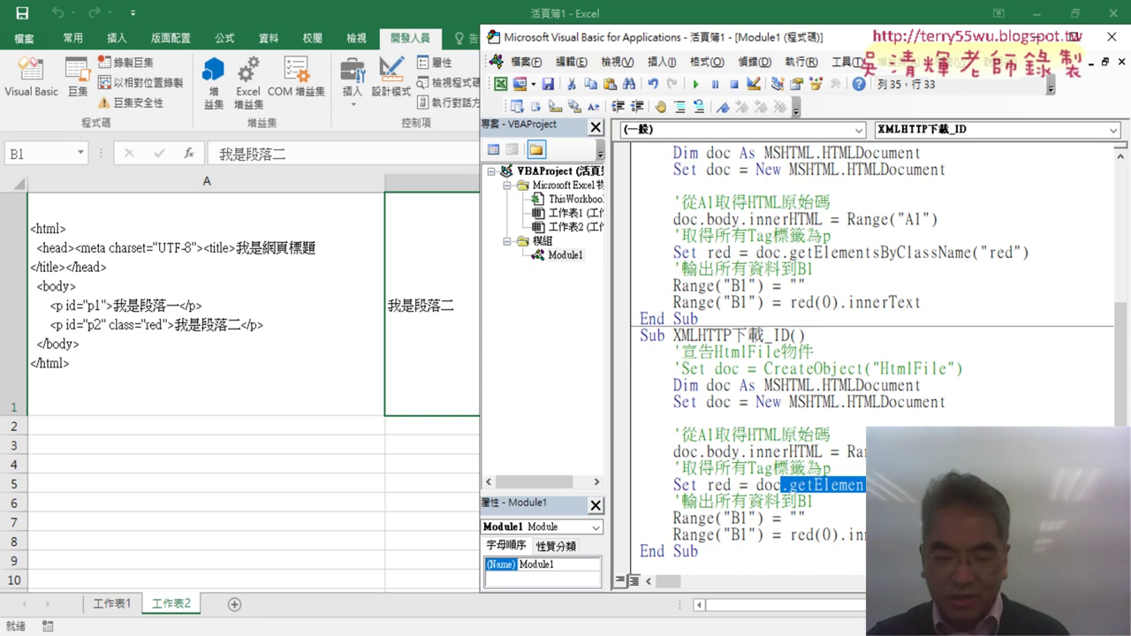
# - Rename the variable red to p2 on the Set line of XMLHTTP下載_ID
pyautogui.press('Right')
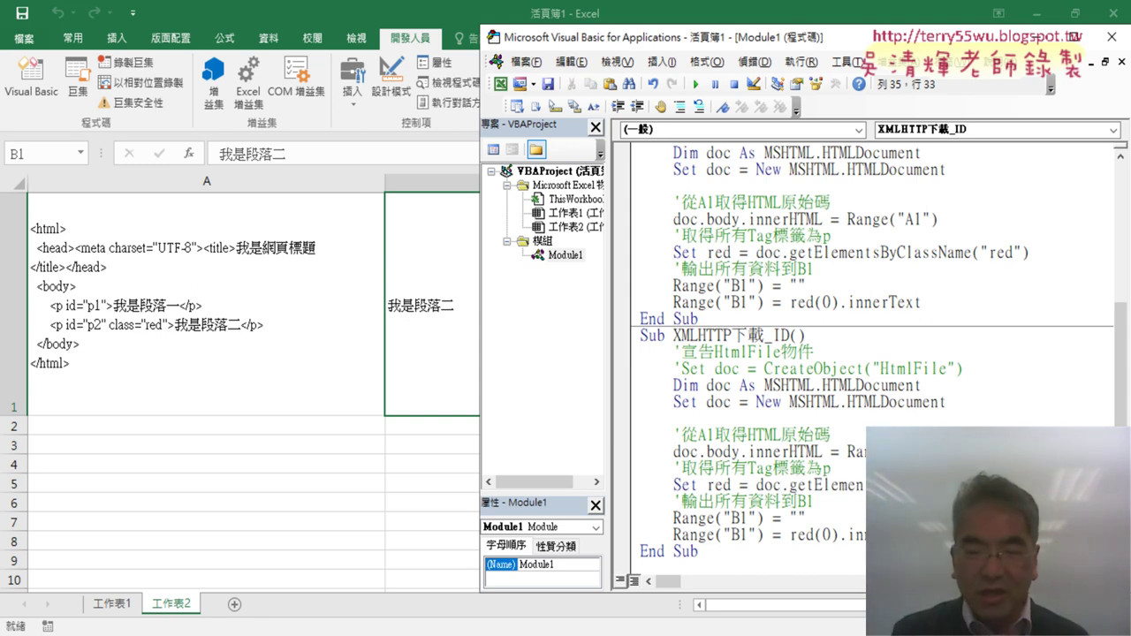
pyautogui.press('Right')
pyautogui.press('Right')
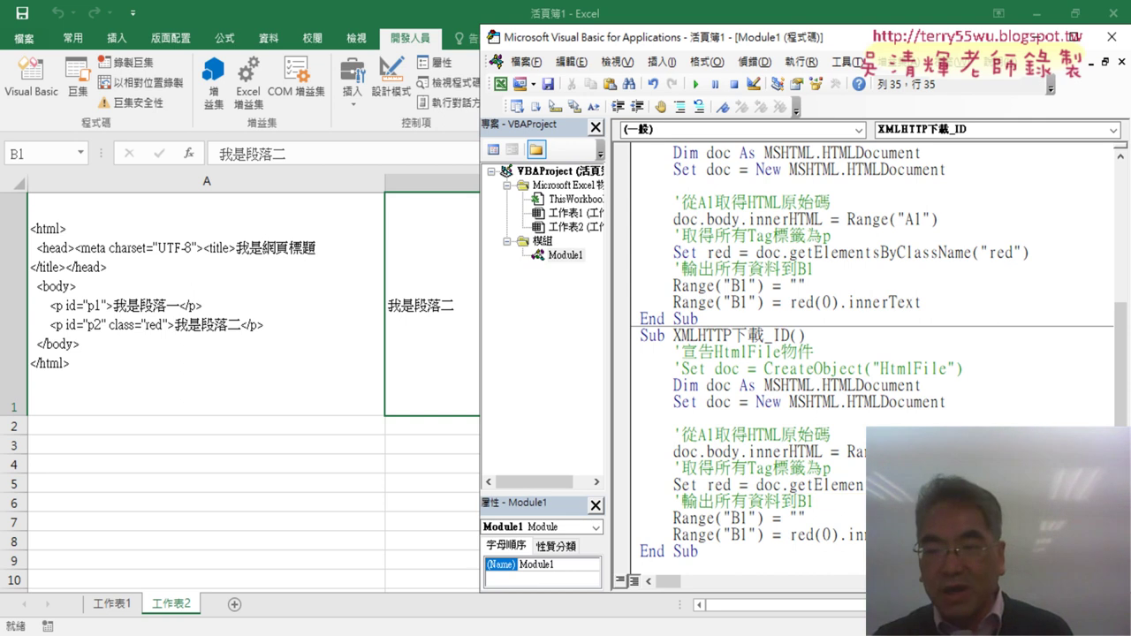
pyautogui.press('Left')
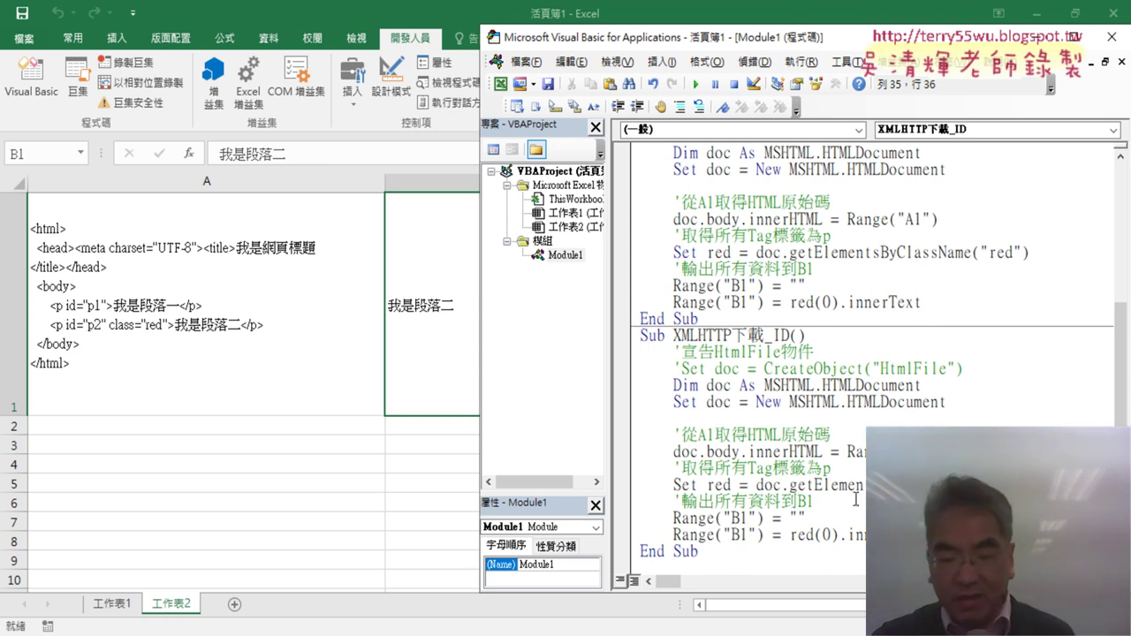
pyautogui.press('Right')
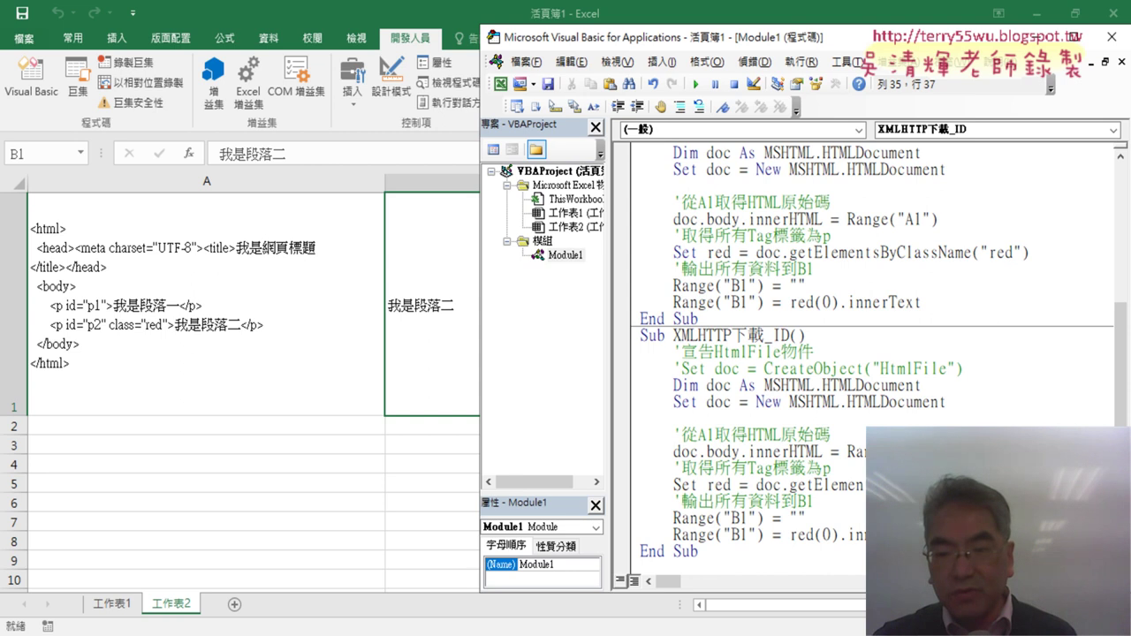
pyautogui.moveTo(731, 485); pyautogui.dragTo(706, 485)
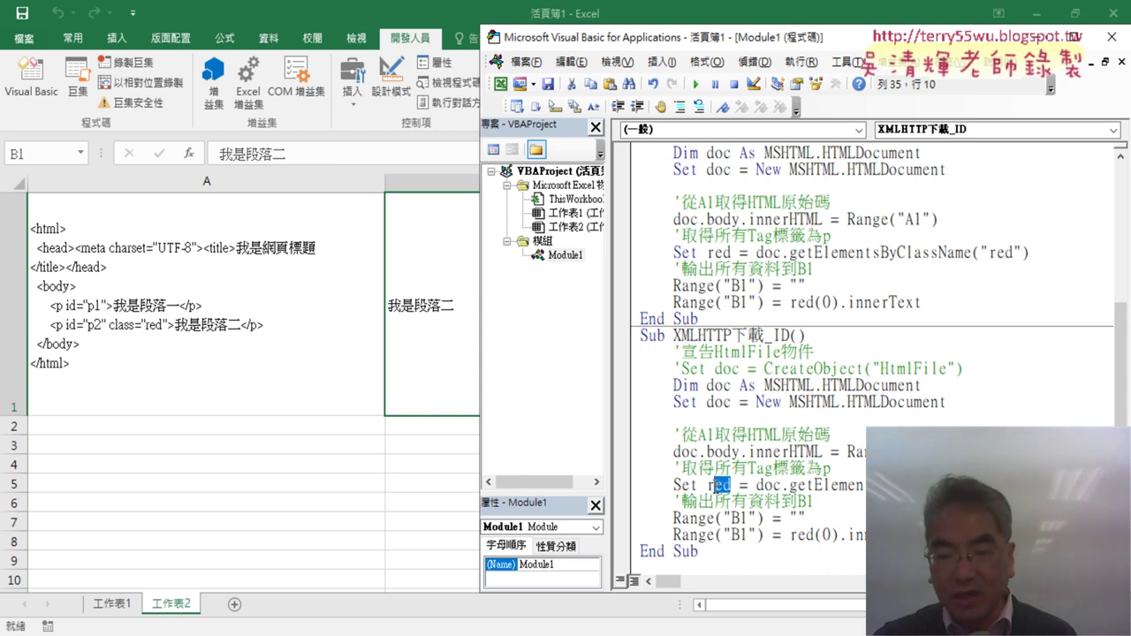
pyautogui.write('p')
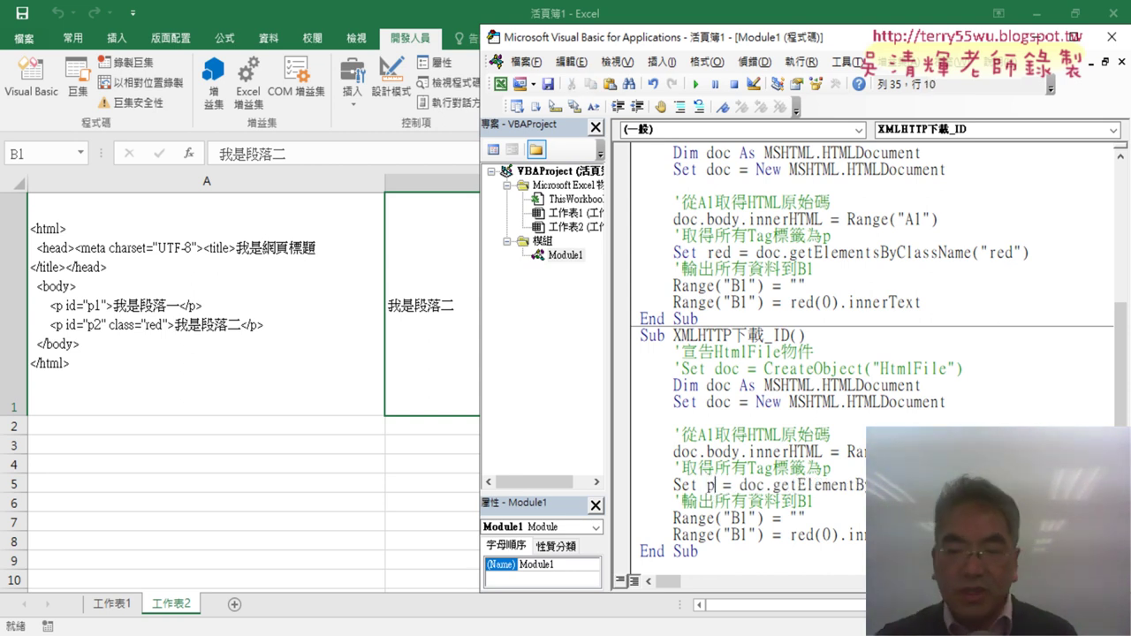
pyautogui.write('2')
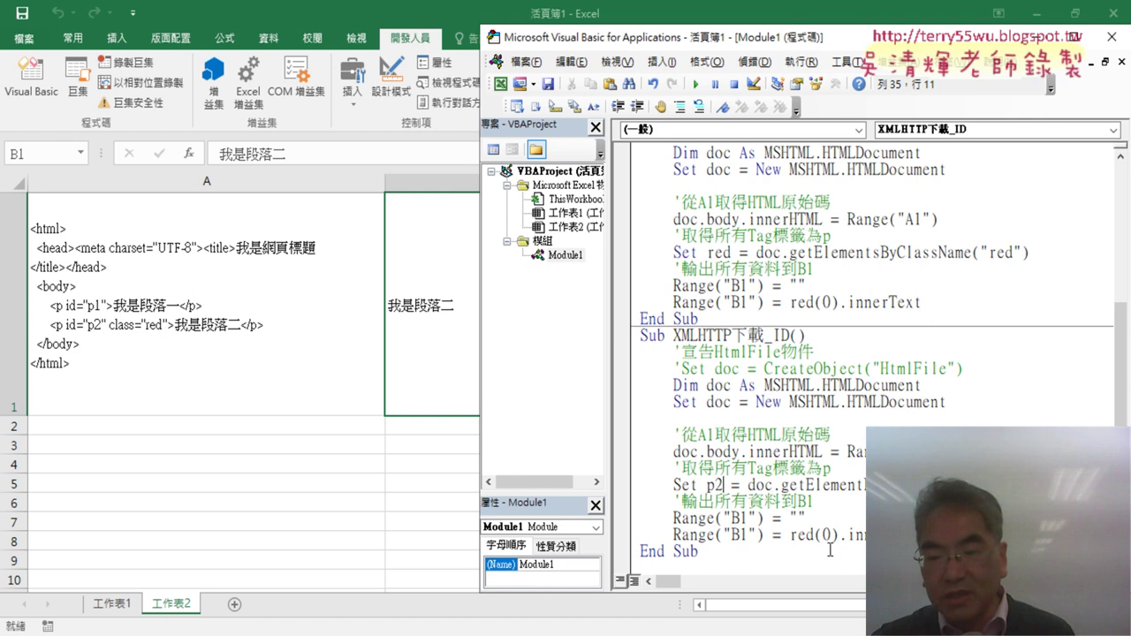
# - Change the B1 output line to use p2.innerText instead of red(0).innerText
pyautogui.moveTo(837, 536); pyautogui.dragTo(789, 538)
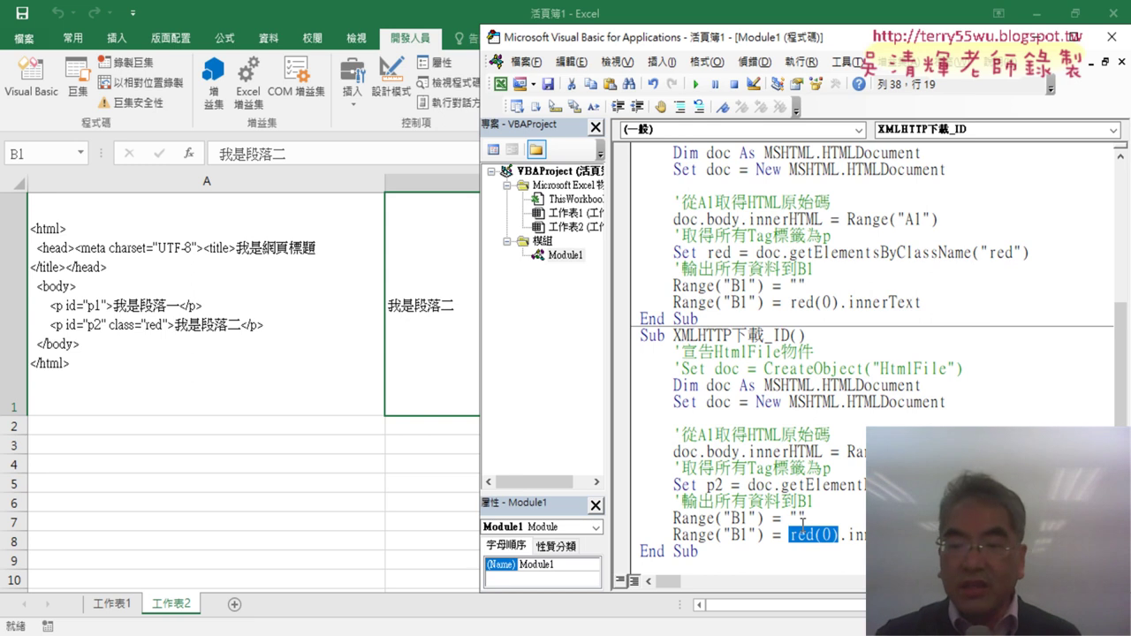
pyautogui.press('Delete')
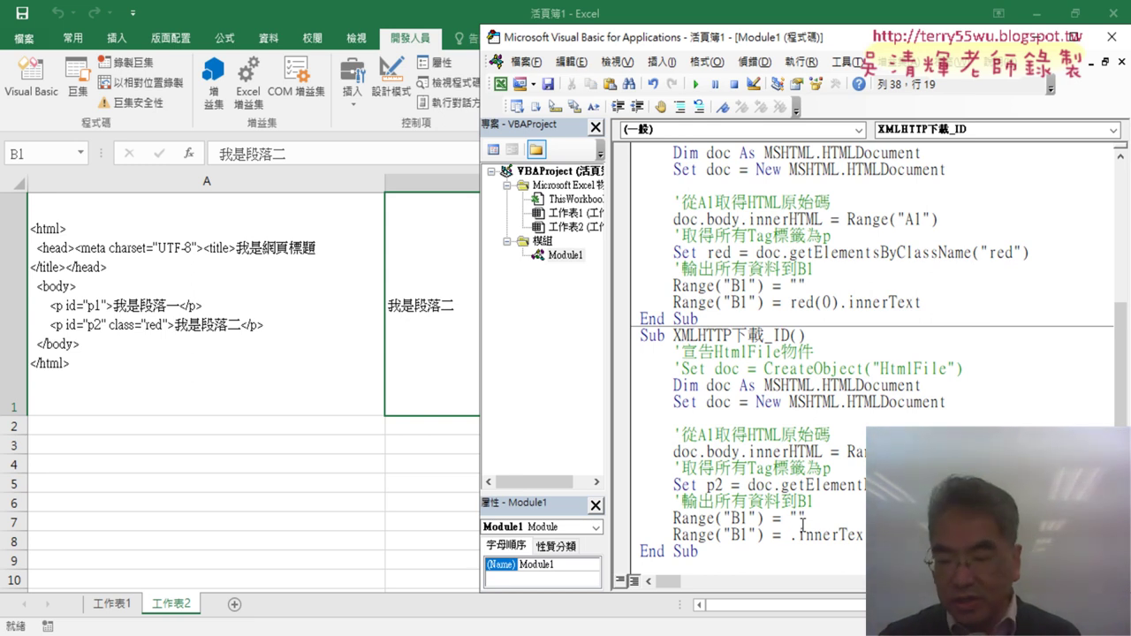
pyautogui.write('p2')
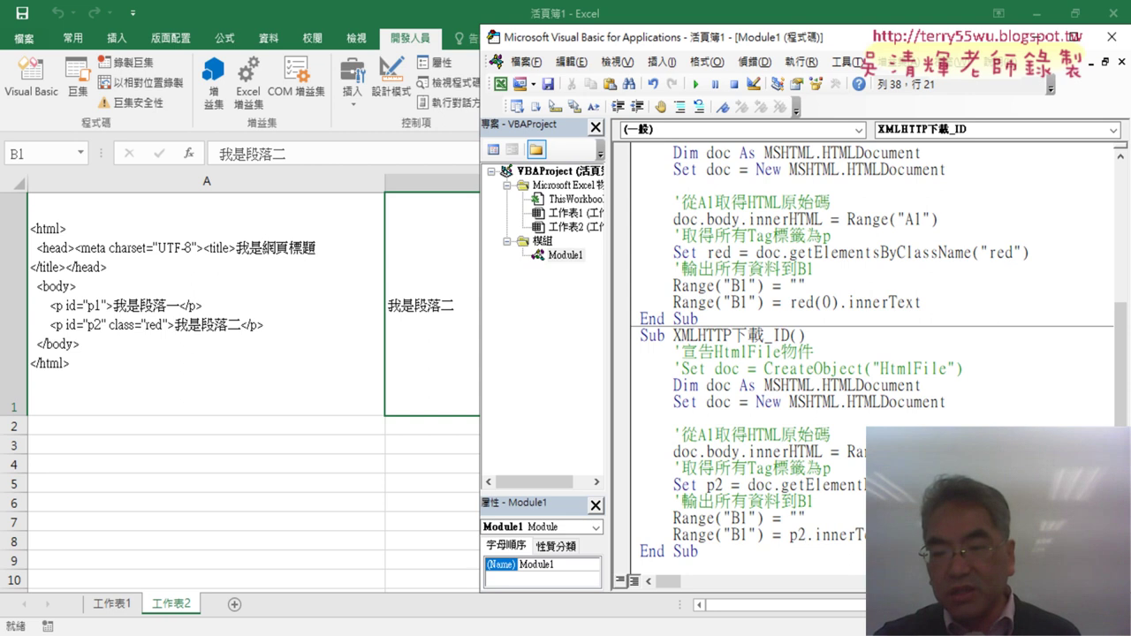
pyautogui.doubleClick(848, 535)
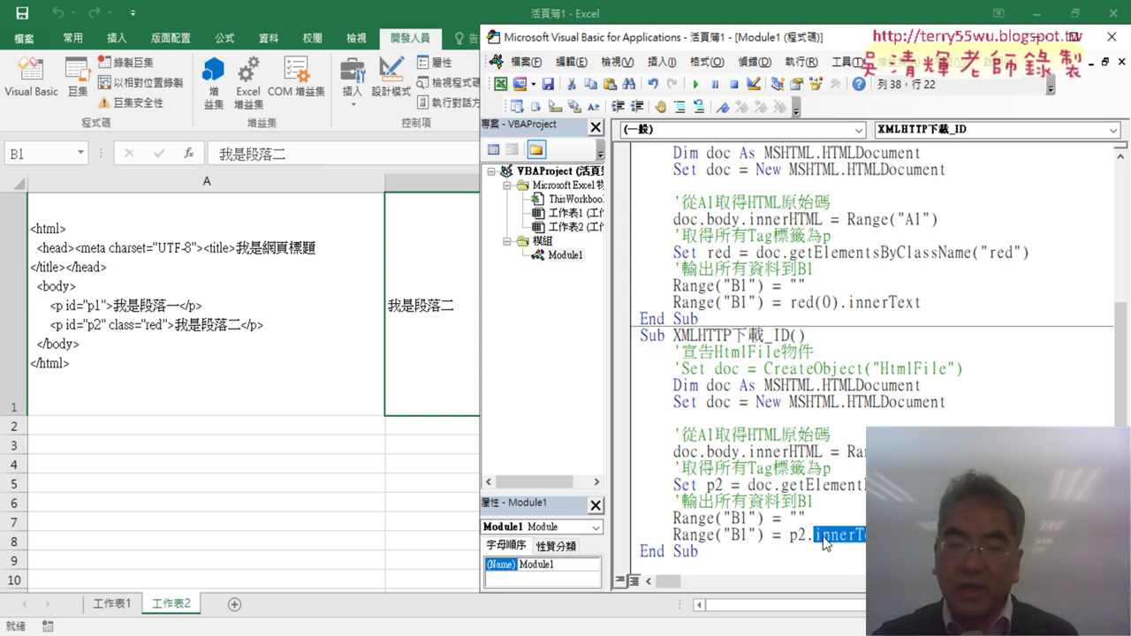
pyautogui.click(874, 485)
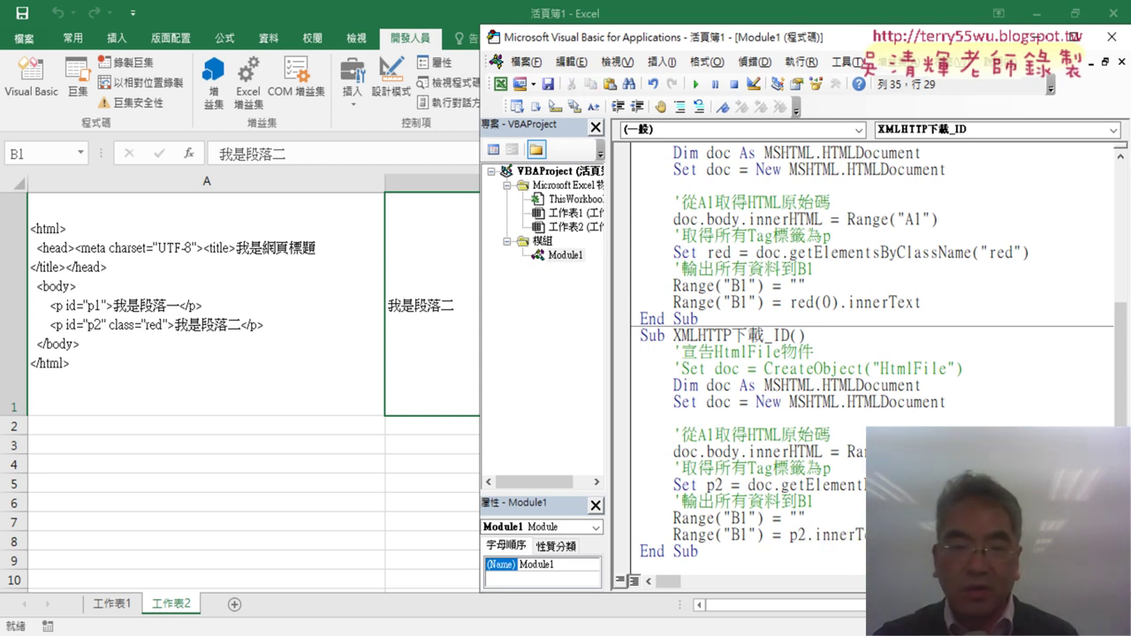
# - Clear cell B1 on the worksheet and return to the XMLHTTP下載_ID macro in the editor
pyautogui.click(434, 305)
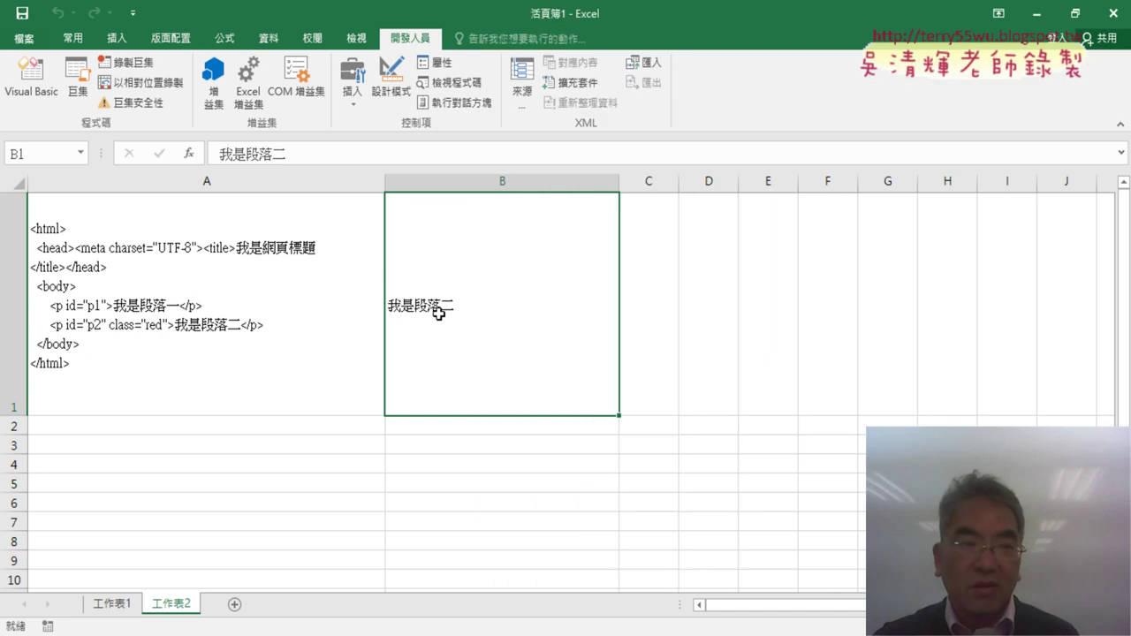
pyautogui.press('Delete')
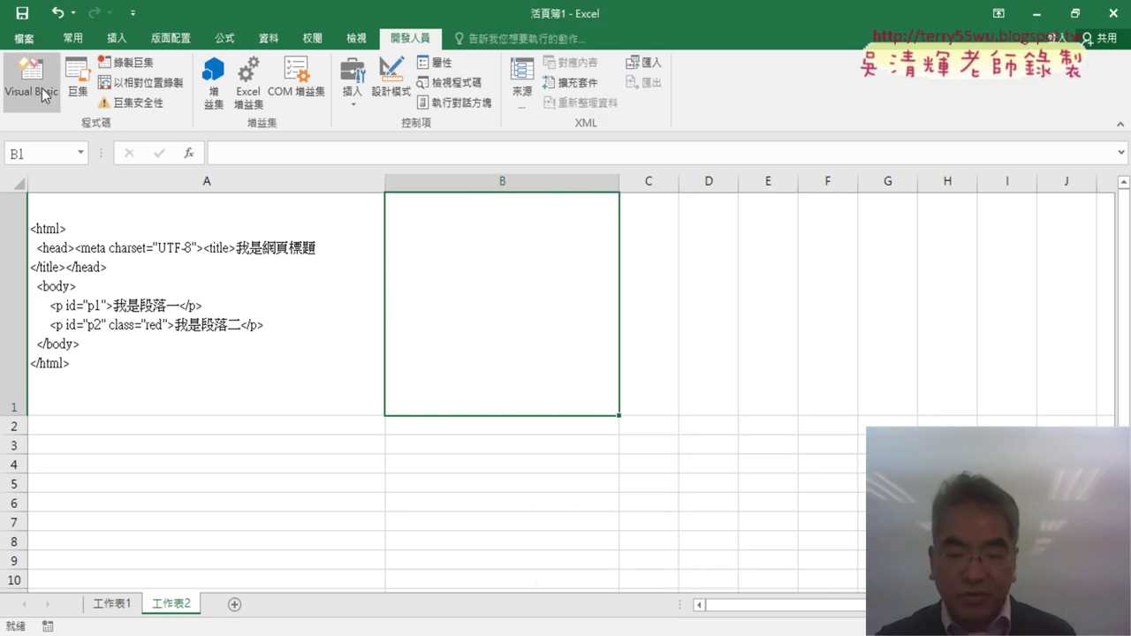
pyautogui.click(31, 79)
pyautogui.click(798, 417)
# - Step through XMLHTTP下載_ID with F8 until B1 shows 我是段落二
pyautogui.press('F8')
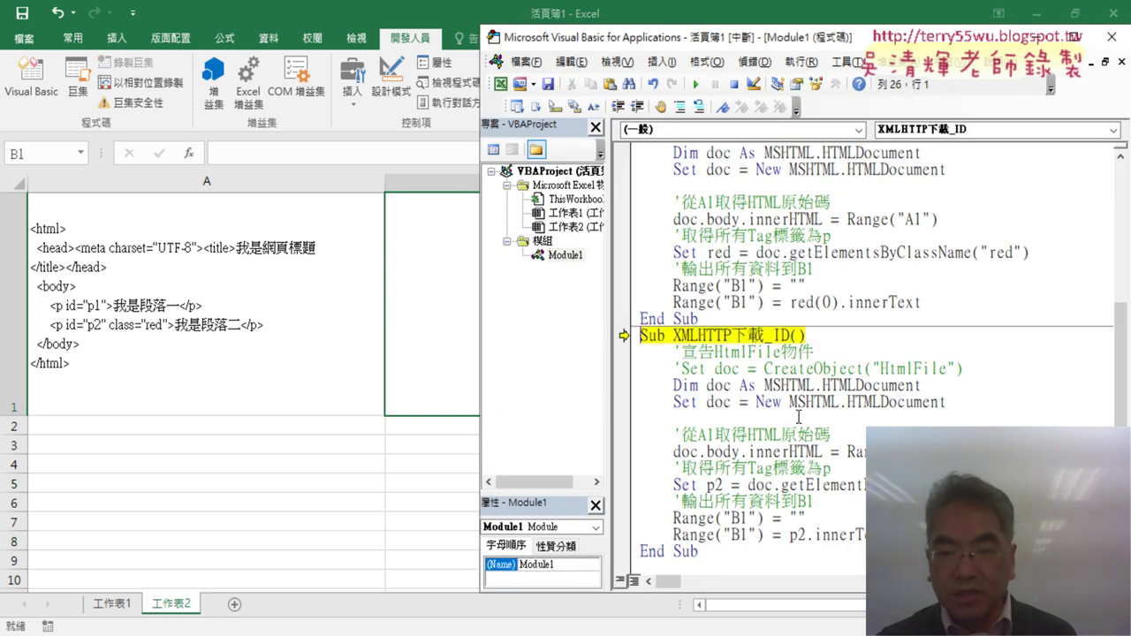
pyautogui.press('F8')
pyautogui.press('F8')
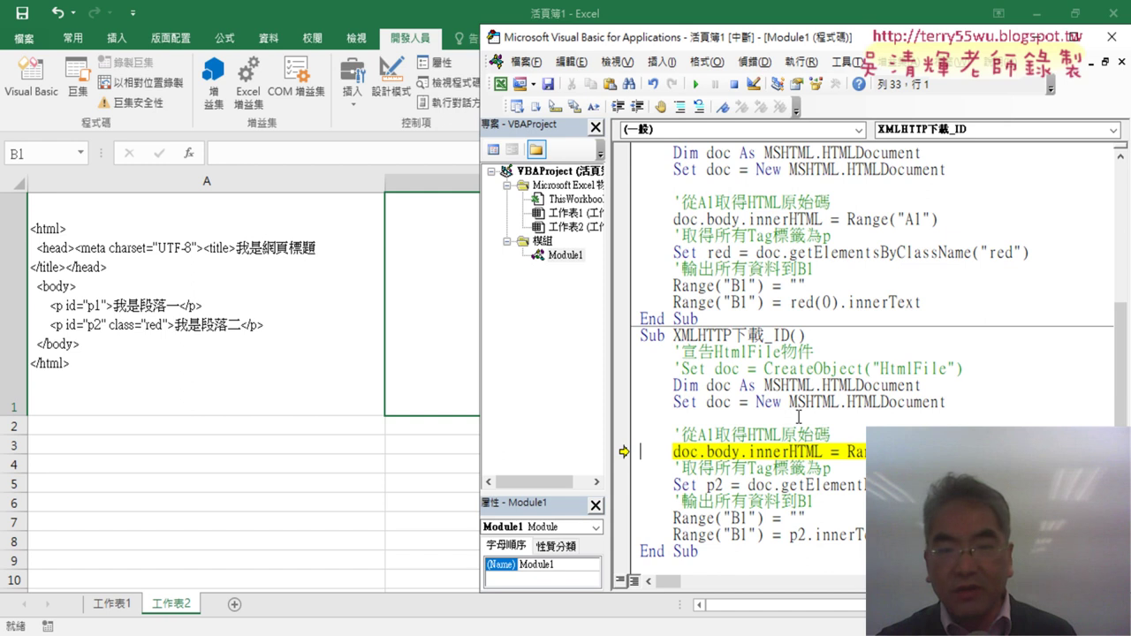
pyautogui.press('F8')
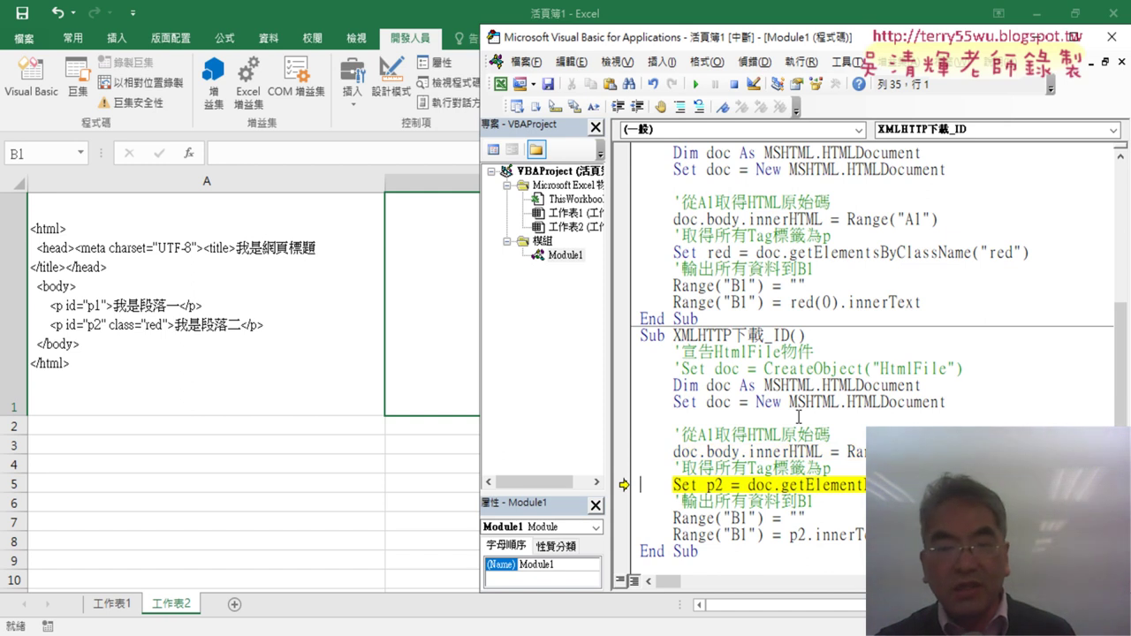
pyautogui.press('F8')
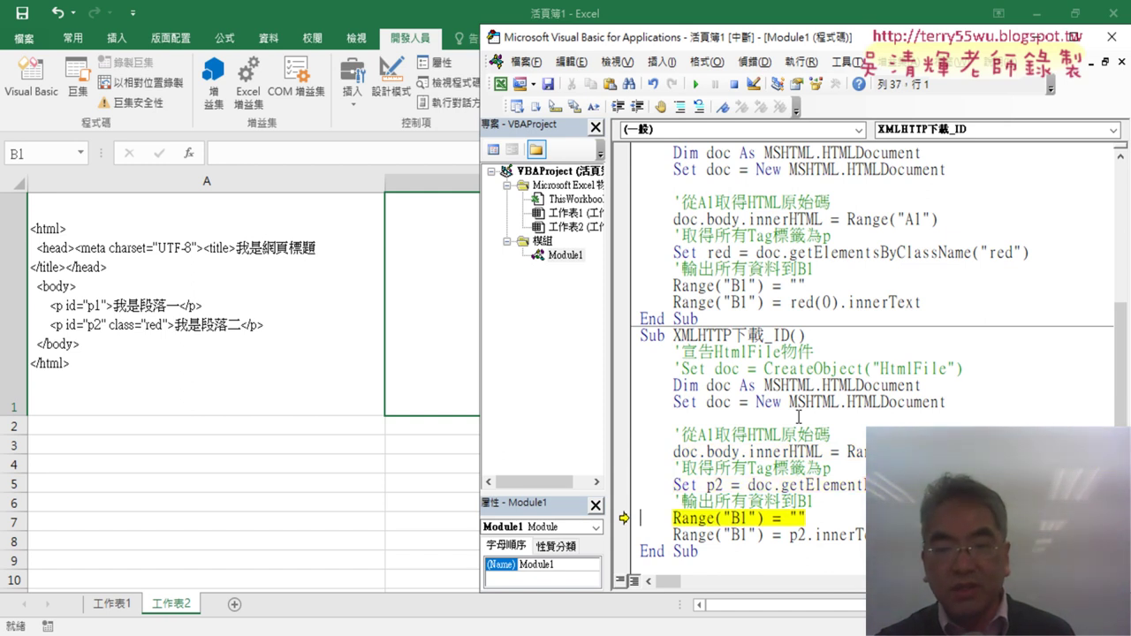
pyautogui.press('F8')
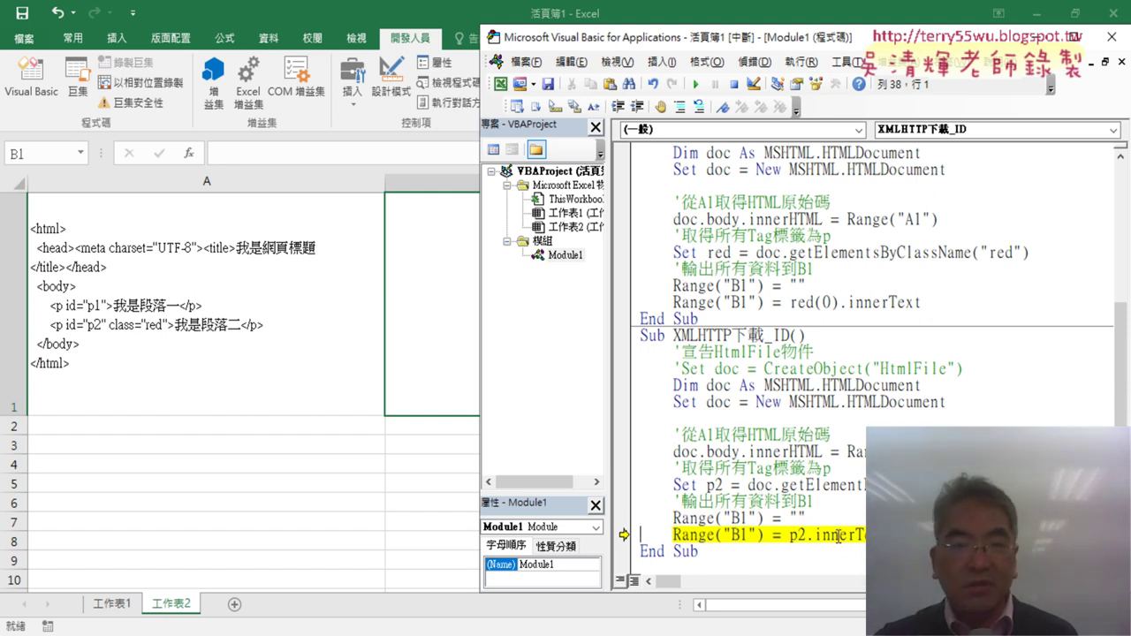
pyautogui.moveTo(672, 37); pyautogui.dragTo(766, 32)
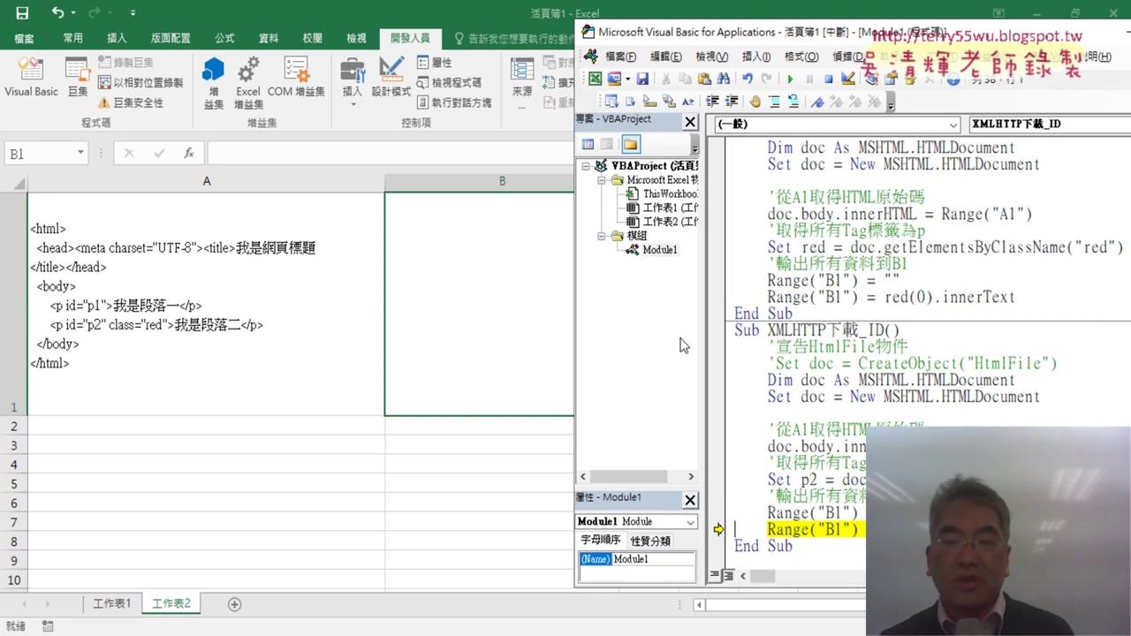
pyautogui.press('F8')
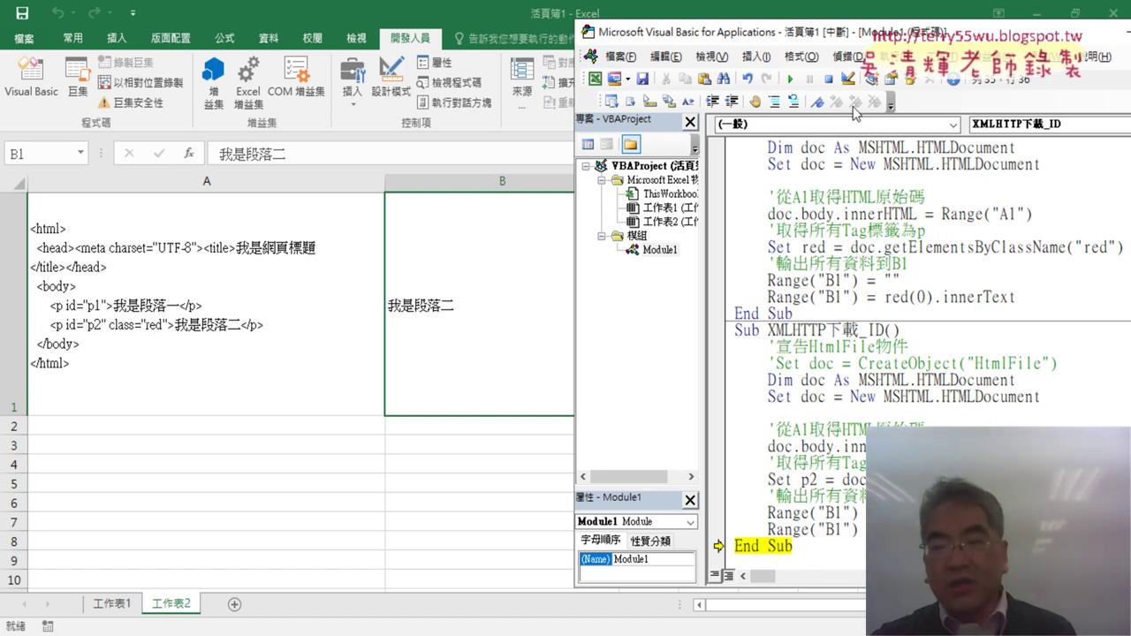
# - Stop the run, comment out the MSHTML.HTMLDocument lines and re-enable Set doc = CreateObject("HtmlFile")
pyautogui.click(828, 80)
pyautogui.moveTo(867, 329); pyautogui.dragTo(883, 330)
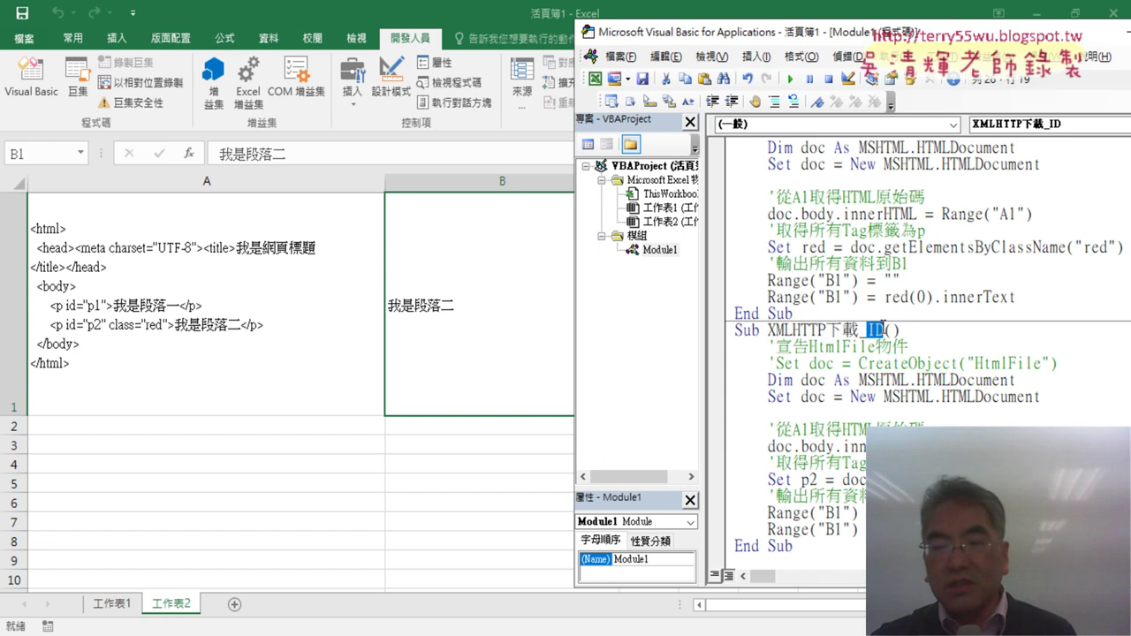
pyautogui.moveTo(1068, 395); pyautogui.dragTo(713, 382)
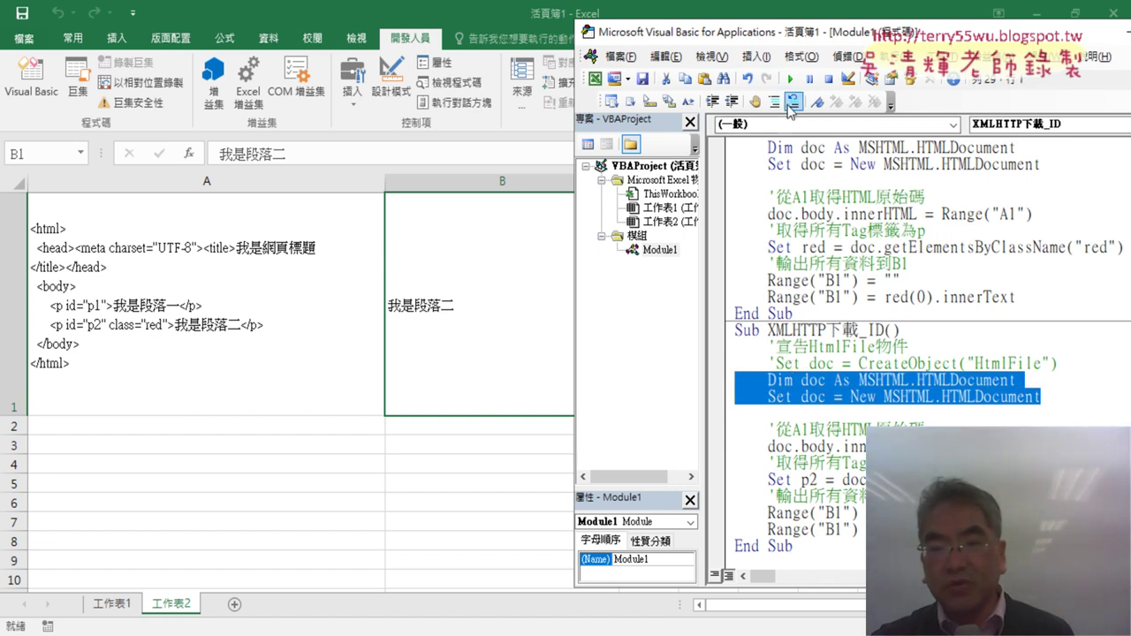
pyautogui.click(774, 106)
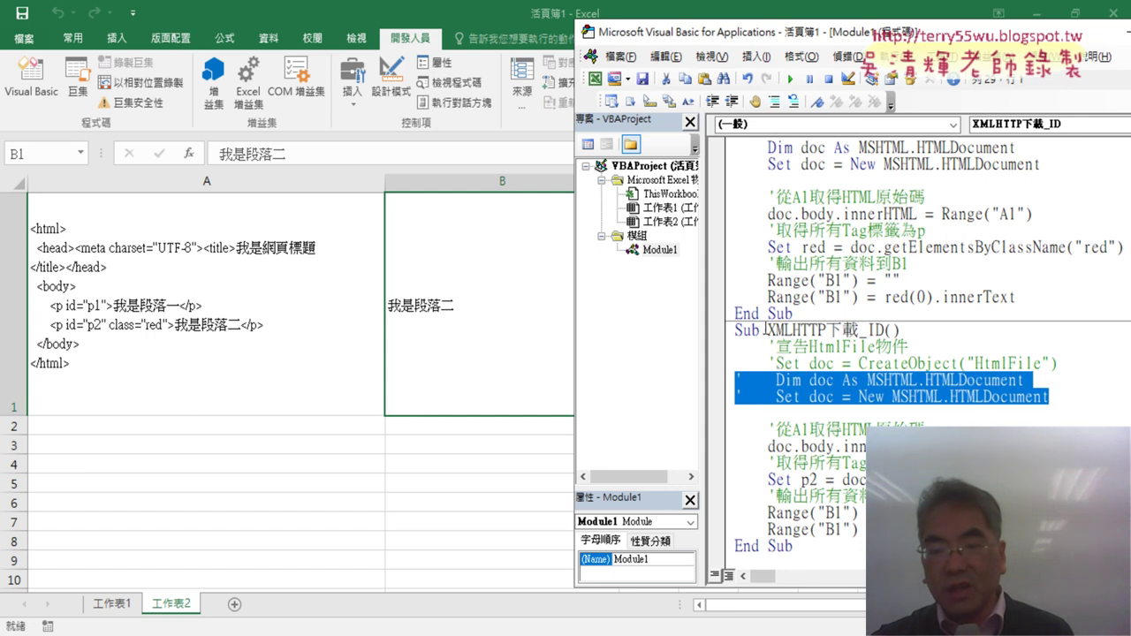
pyautogui.moveTo(766, 363); pyautogui.dragTo(775, 363)
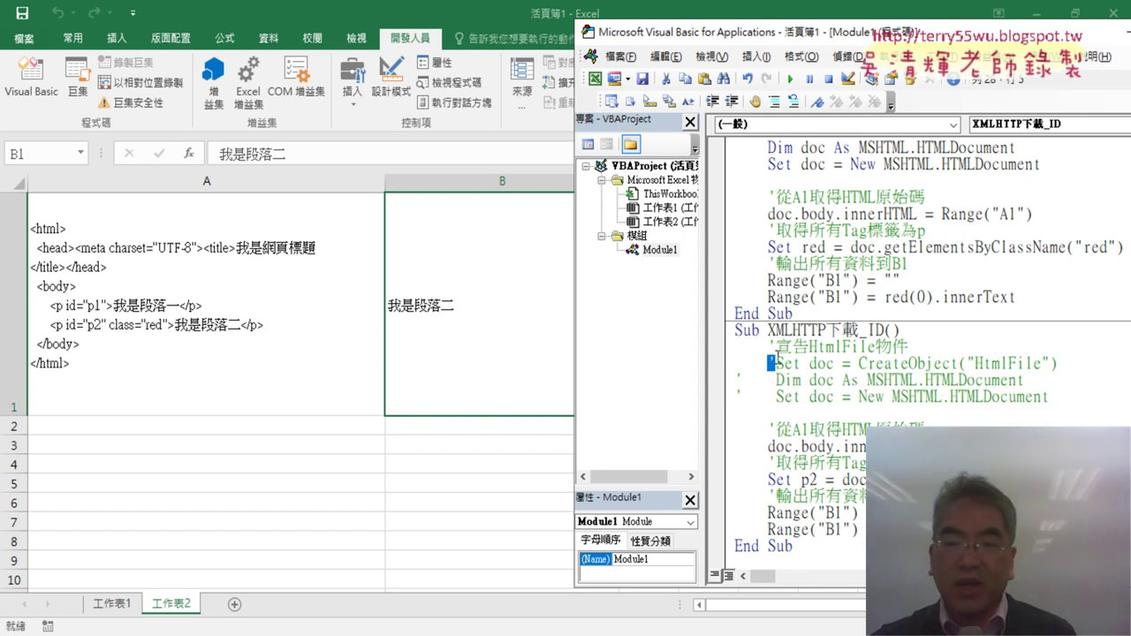
pyautogui.press('Delete')
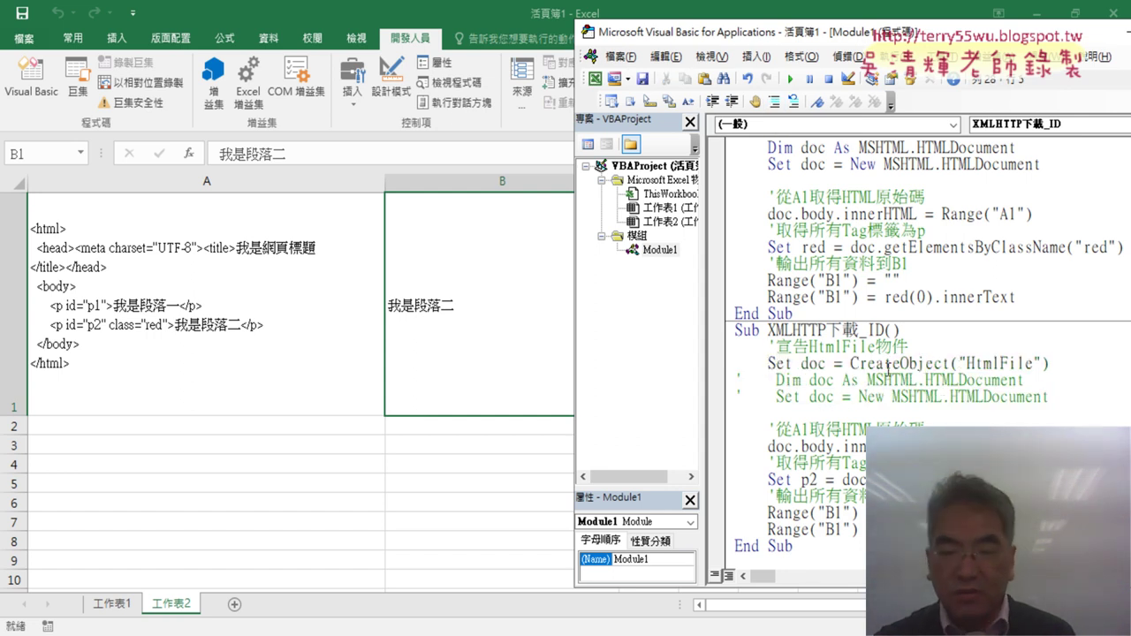
# - Step through the revised XMLHTTP下載_ID macro again with F8
pyautogui.press('F8')
pyautogui.press('F8')
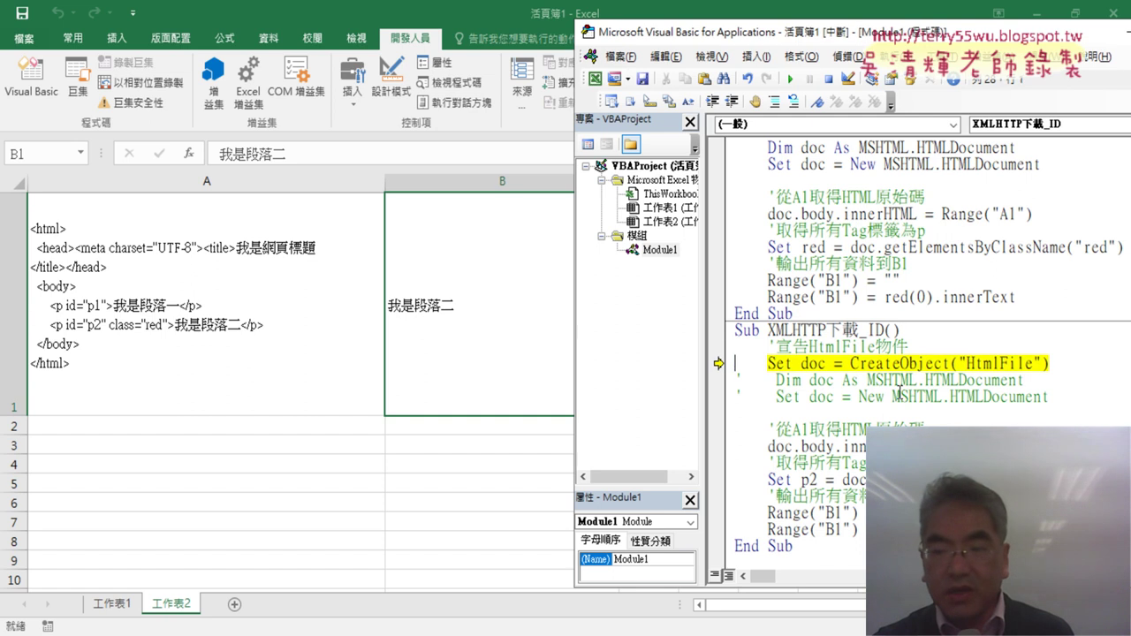
pyautogui.press('F8')
pyautogui.press('F8')
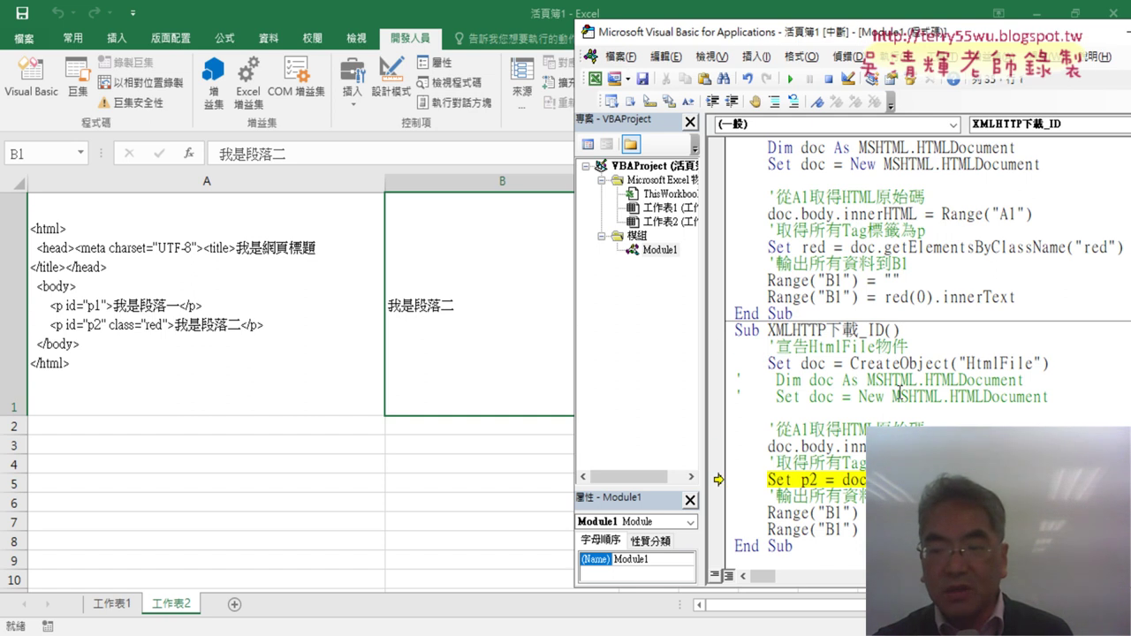
pyautogui.press('F8')
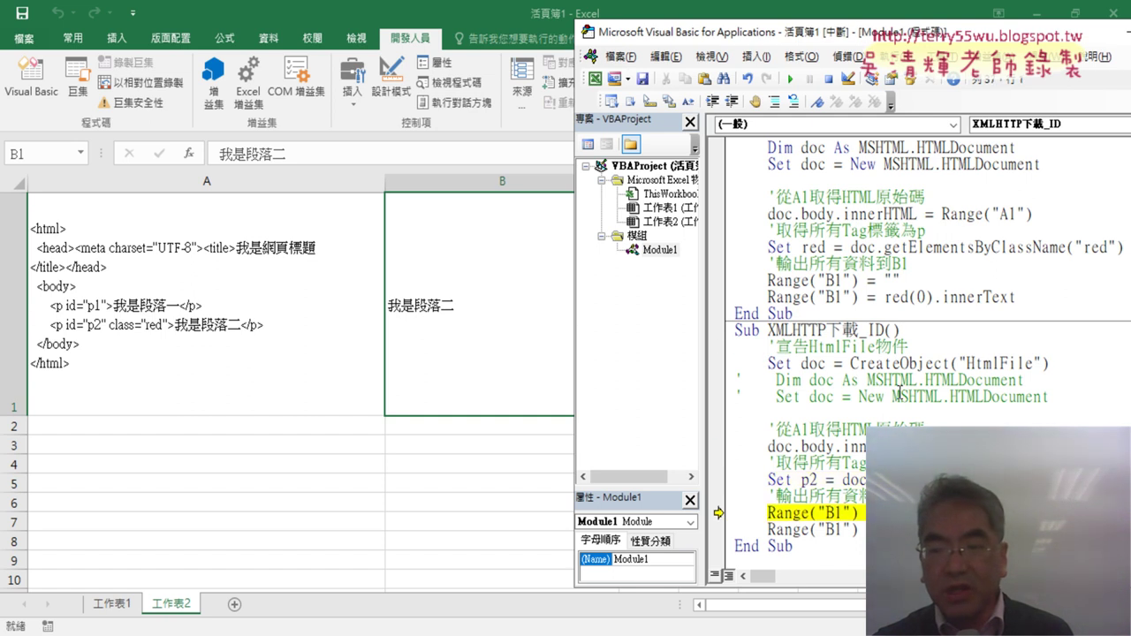
pyautogui.press('F8')
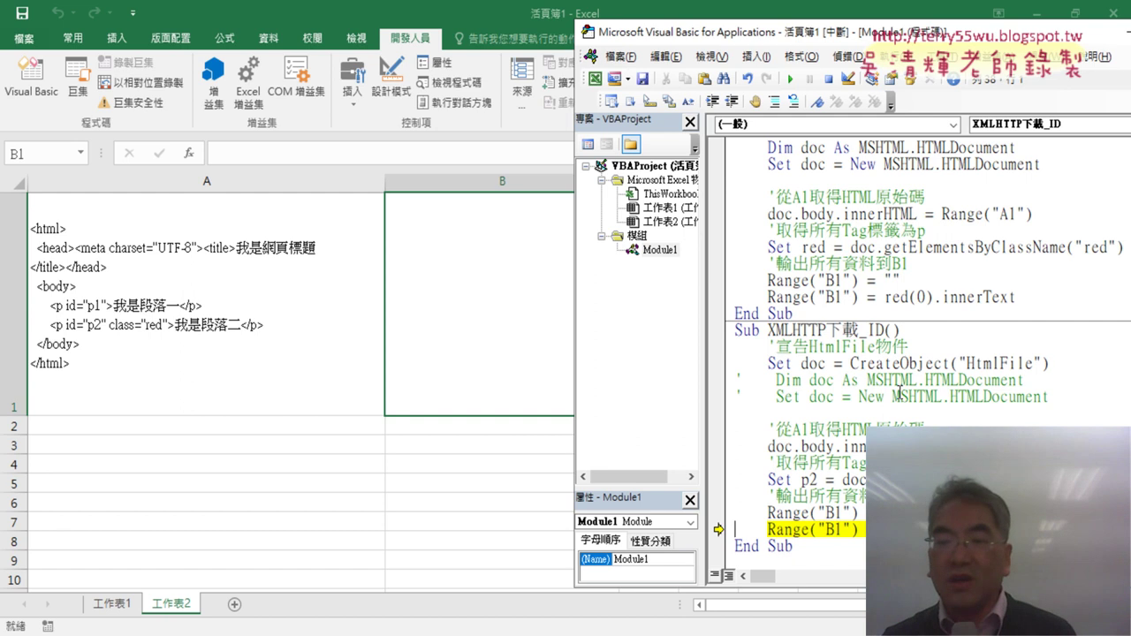
pyautogui.press('F8')
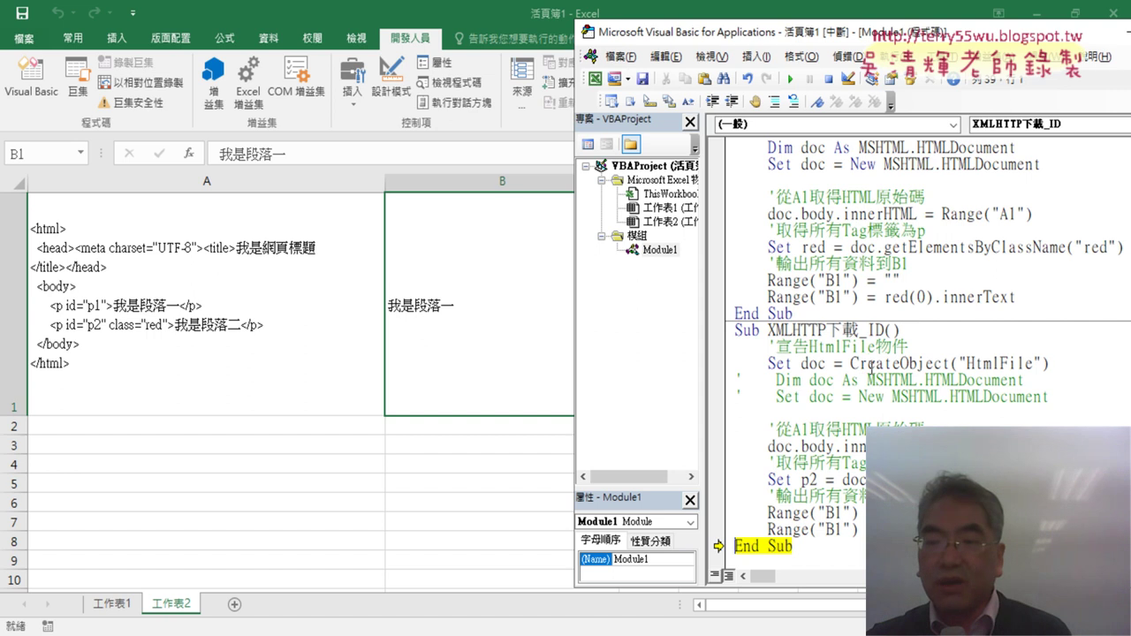
# - Review CreateObject, ClassName and the Dim/Set doc lines, then switch to EVO Class Management
pyautogui.moveTo(850, 364); pyautogui.dragTo(947, 364)
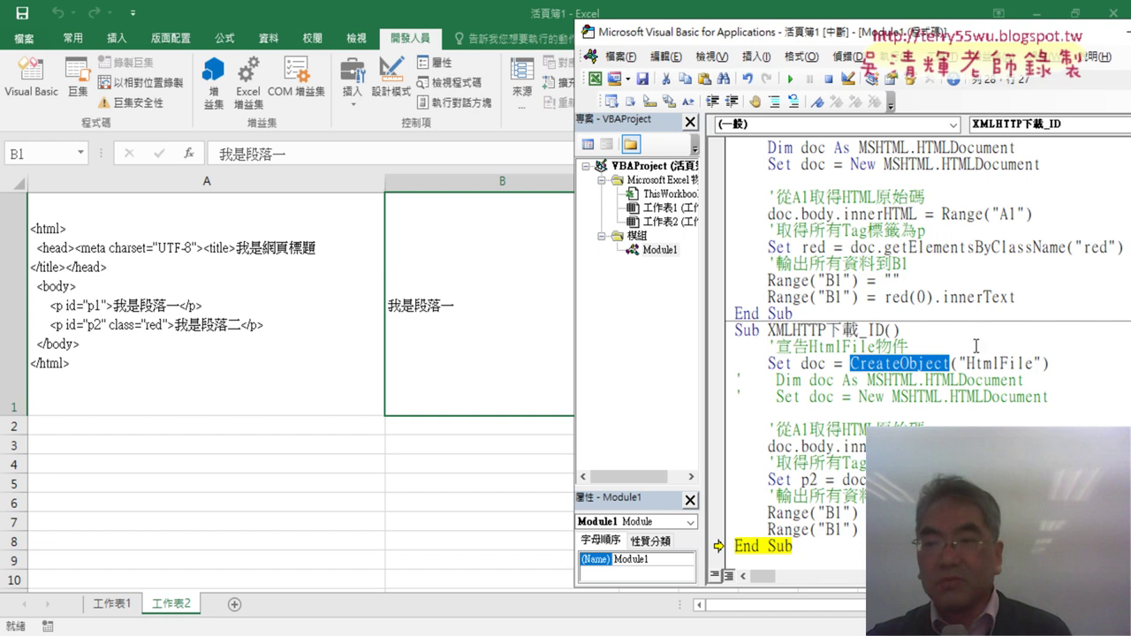
pyautogui.moveTo(991, 247); pyautogui.dragTo(1065, 247)
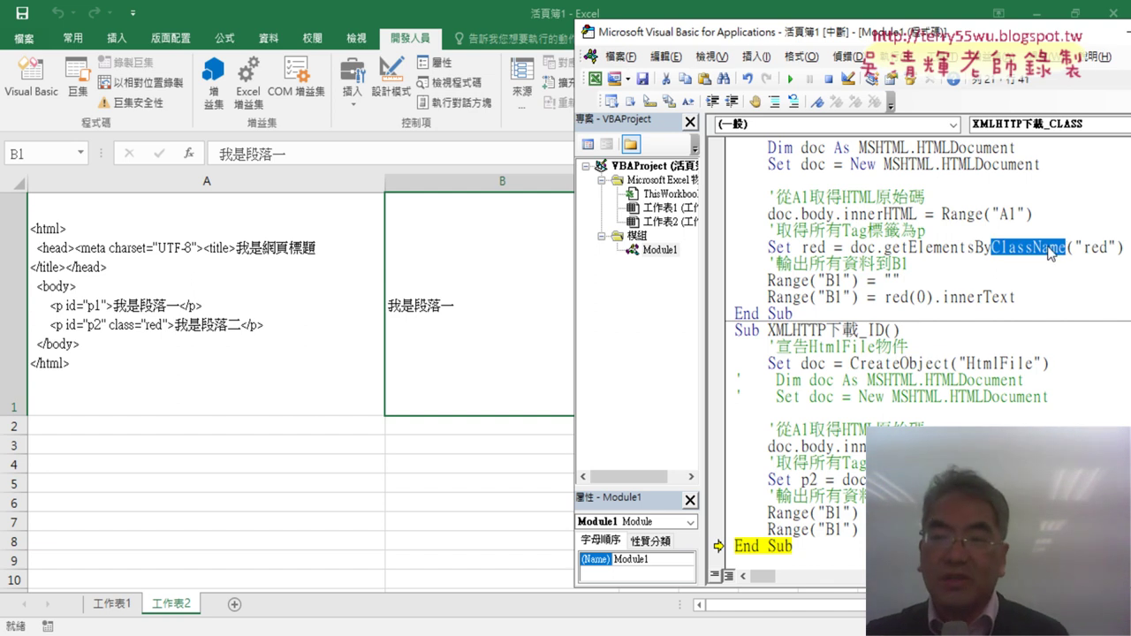
pyautogui.scroll(1, 1003, 237)
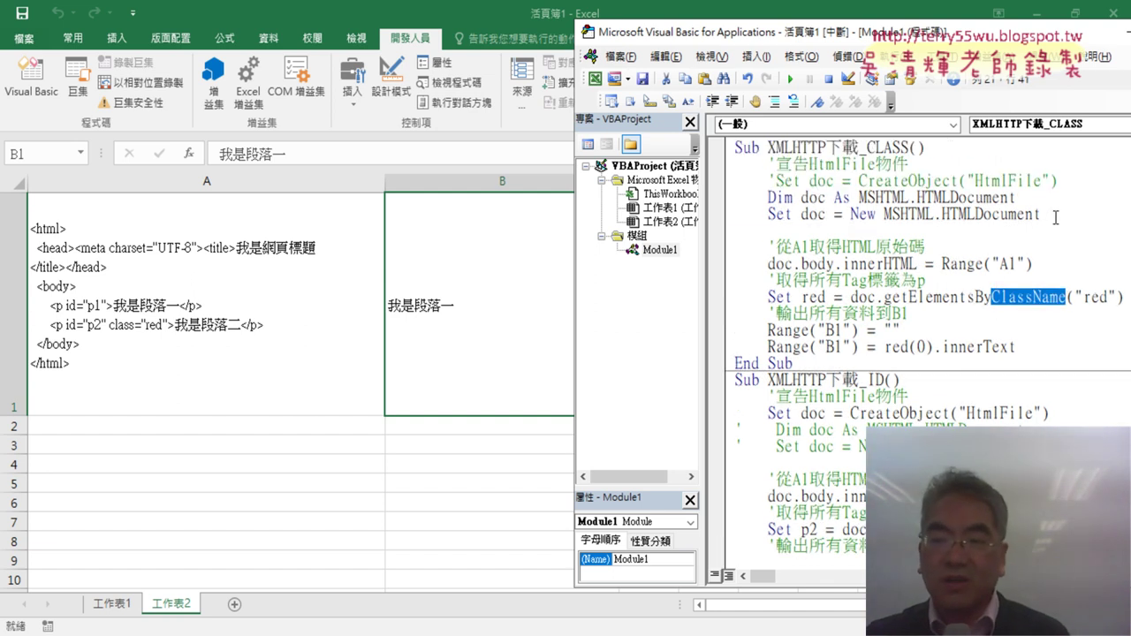
pyautogui.moveTo(1041, 214); pyautogui.dragTo(725, 191)
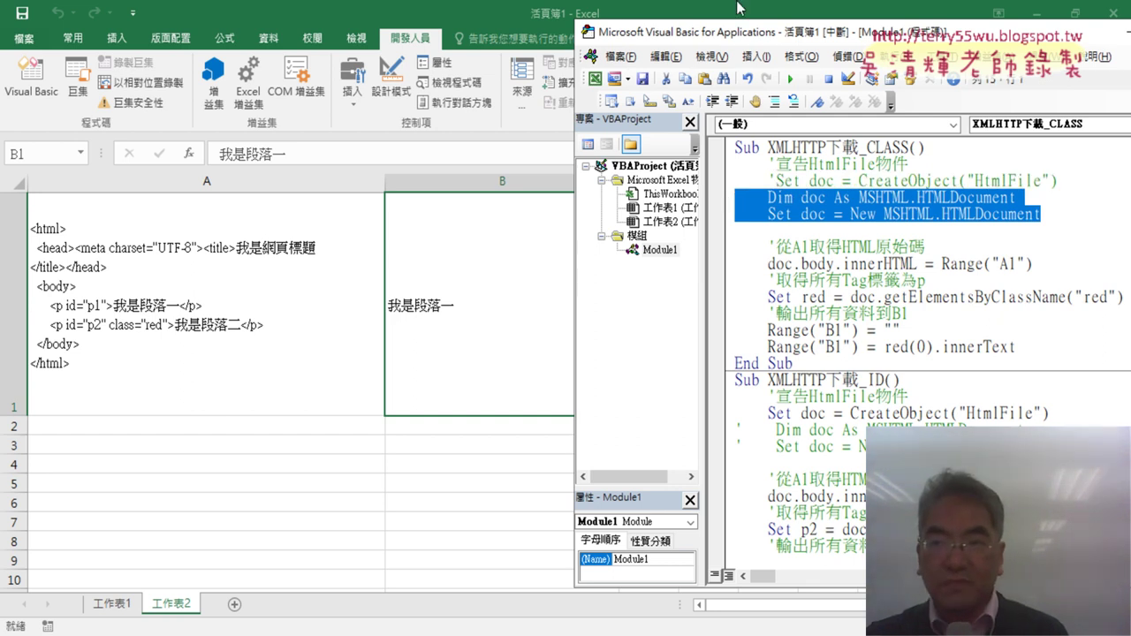
pyautogui.hotkey('alt', 'Tab')
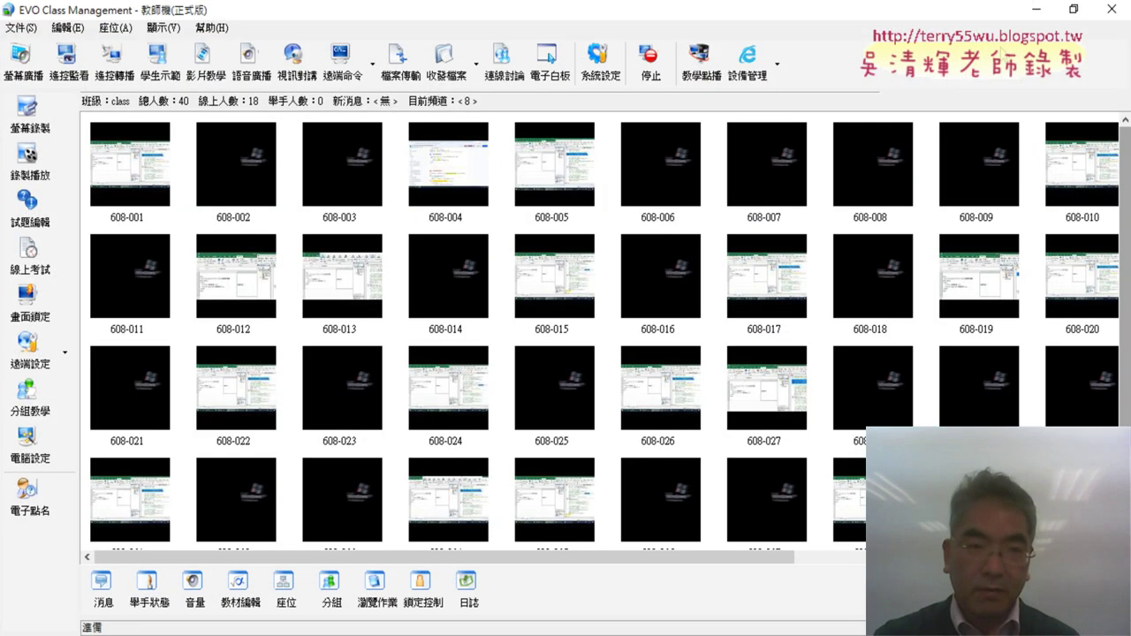